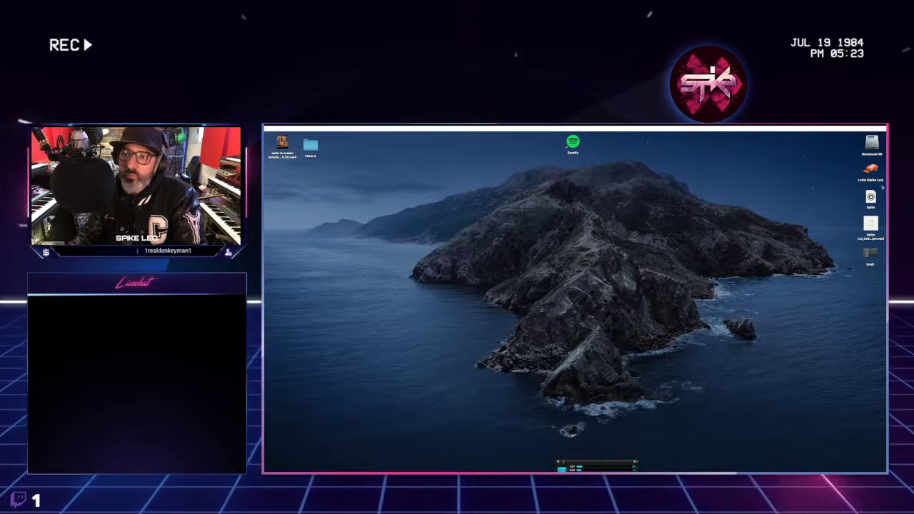
# - Open the song project from the desktop and close its floating UAD plug-in window
pyautogui.click(871, 256)
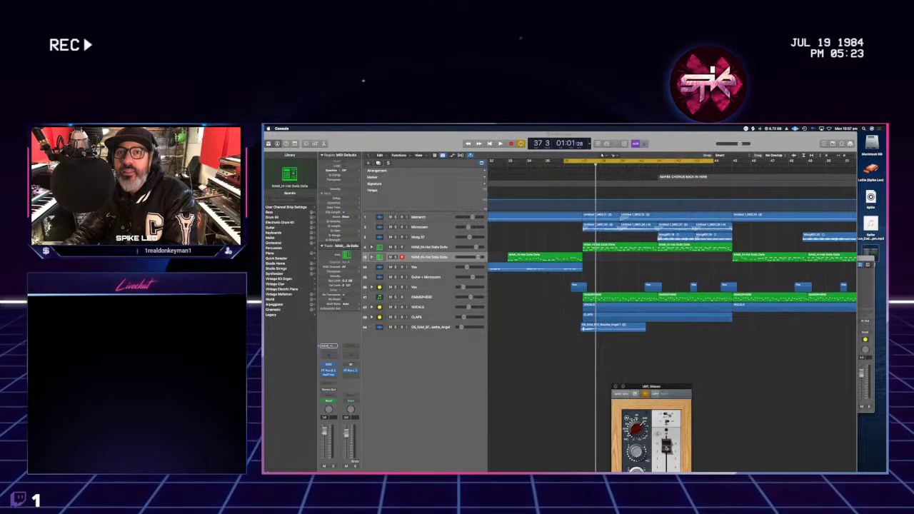
pyautogui.click(616, 387)
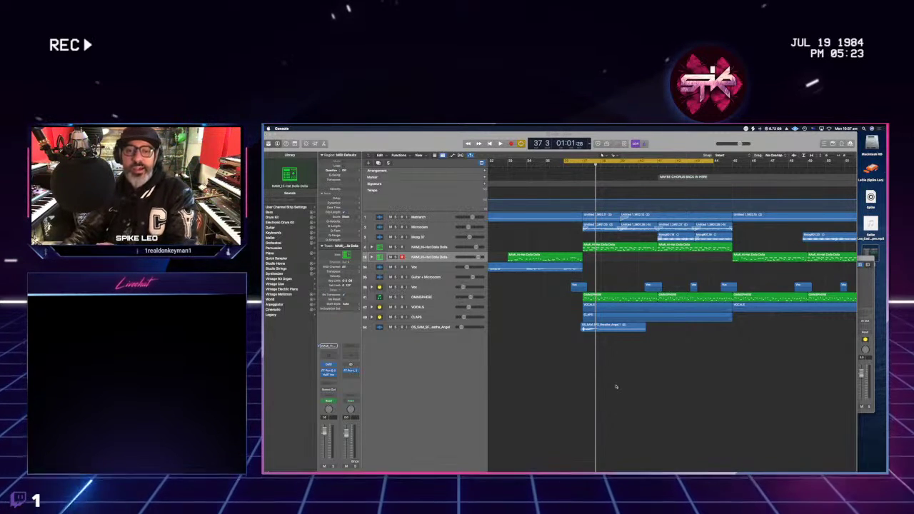
# - Set the cycle range from bar 1 to about bar 29, play the opening section and select the Vox track
pyautogui.scroll(-3, 614, 386)
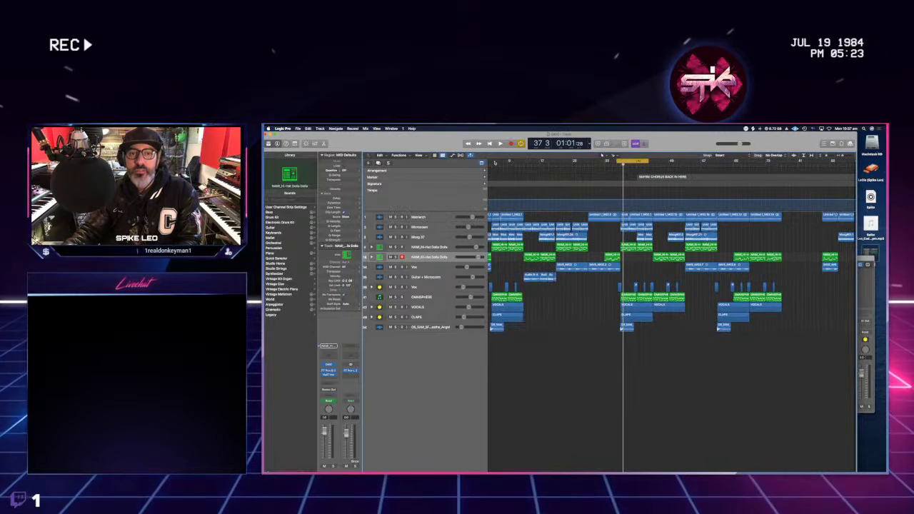
pyautogui.moveTo(493, 162); pyautogui.dragTo(603, 162)
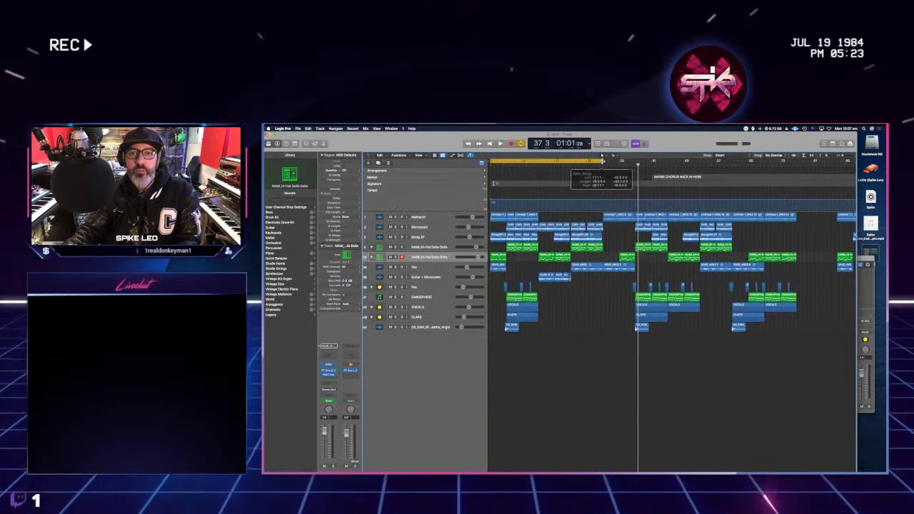
pyautogui.press('space')
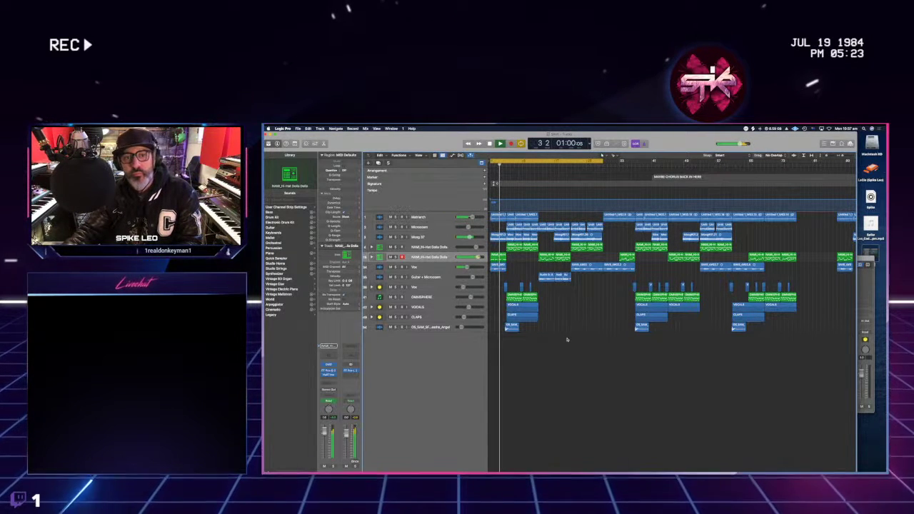
pyautogui.click(453, 266)
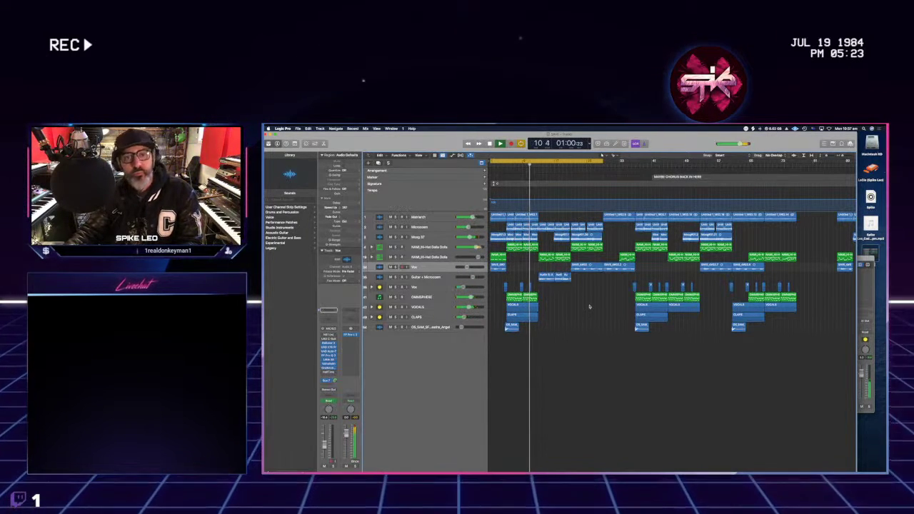
# - Stop playback, enlarge the track rows and set the cycle range to bars 5 to 13
pyautogui.press('super+Down')
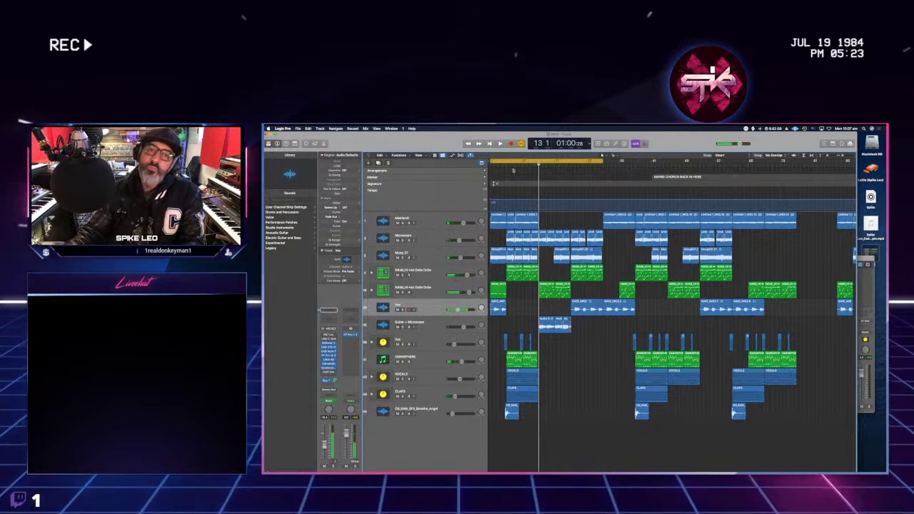
pyautogui.moveTo(507, 162); pyautogui.dragTo(537, 162)
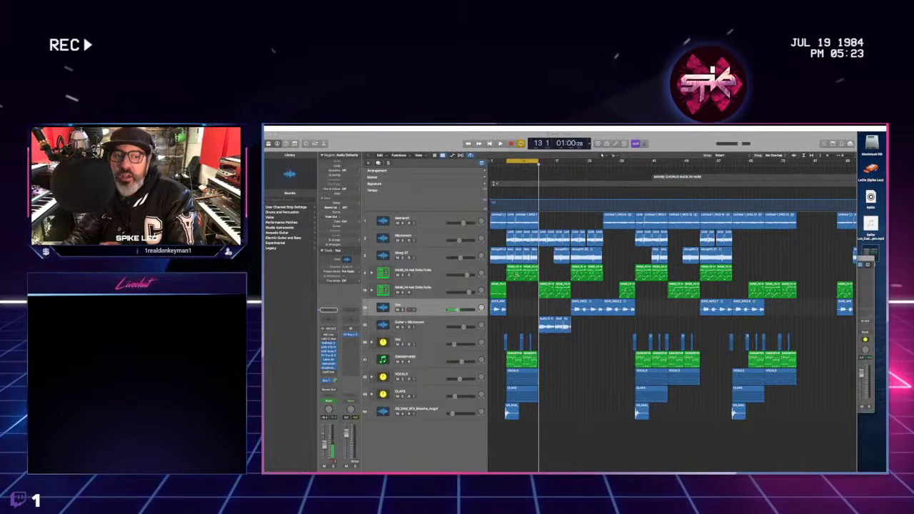
pyautogui.press('super+Right')
pyautogui.press('super+Right')
pyautogui.press('super+Right')
pyautogui.press('super+Left')
pyautogui.press('super+Left')
pyautogui.press('super+Left')
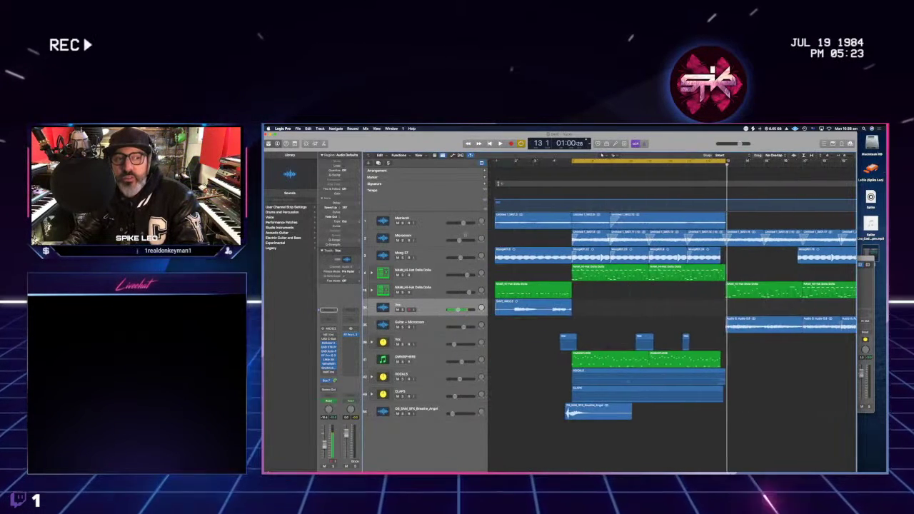
# - Solo the Matriarch track, play it over the cycle range and select the track
pyautogui.click(402, 223)
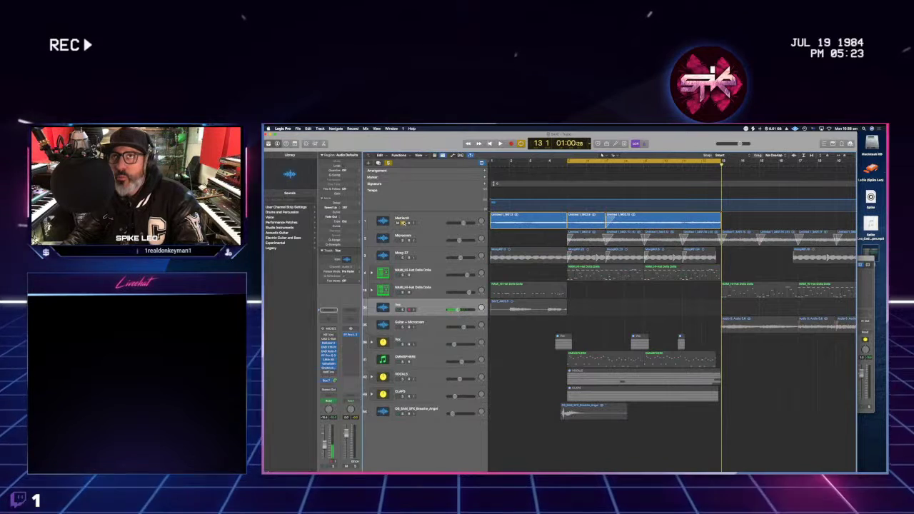
pyautogui.press('space')
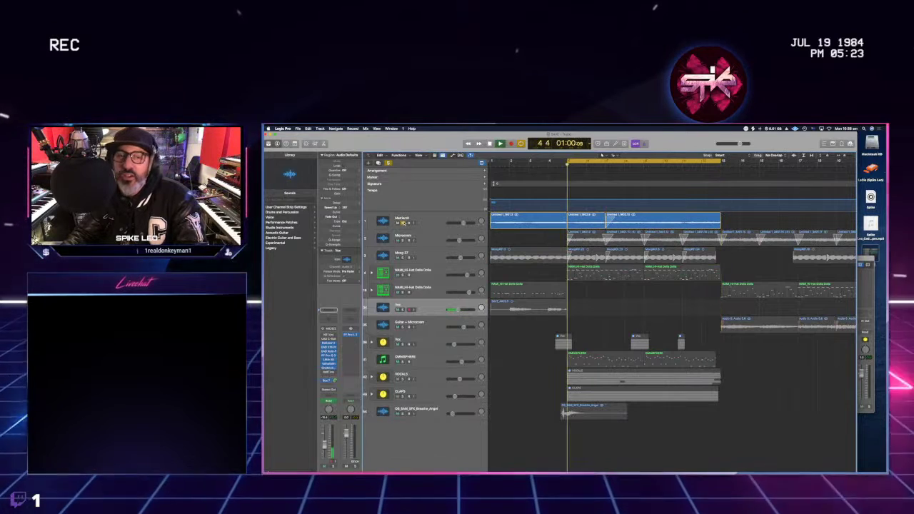
pyautogui.click(430, 228)
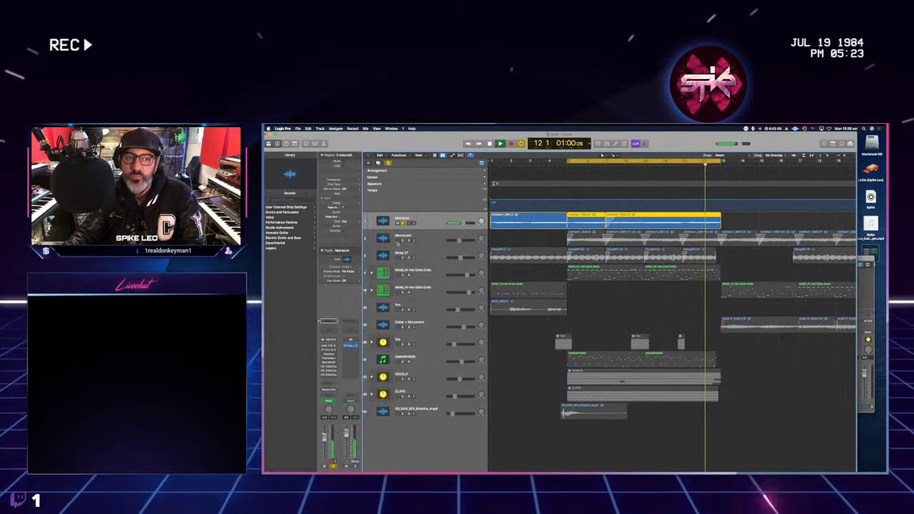
# - Switch the solo from Matriarch to the Microcosm track and select that track while the loop plays
pyautogui.click(467, 243)
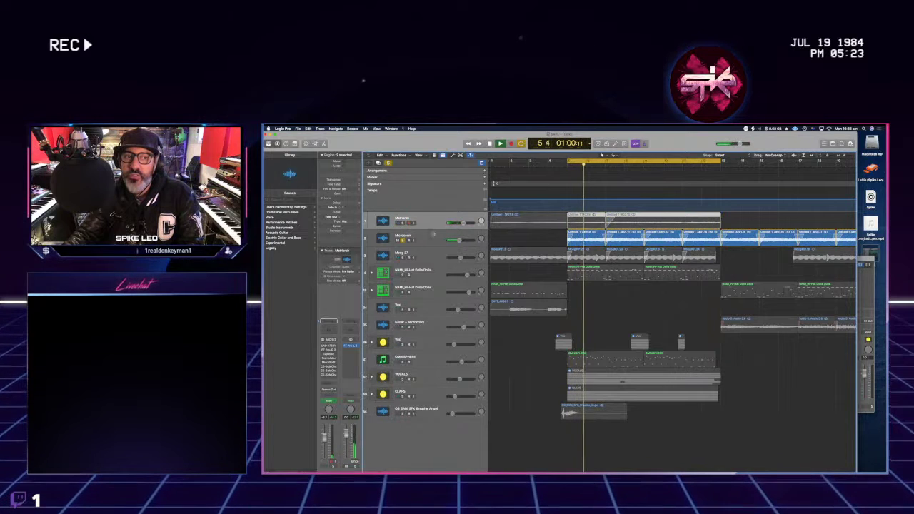
pyautogui.click(433, 236)
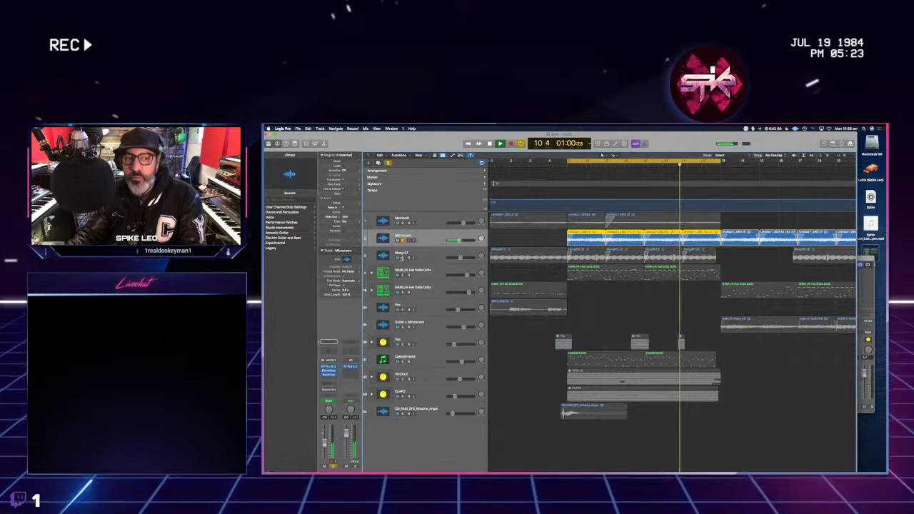
# - Solo Matriarch together with Microcosm, add Moog 37 to the solo and deselect the regions
pyautogui.click(403, 218)
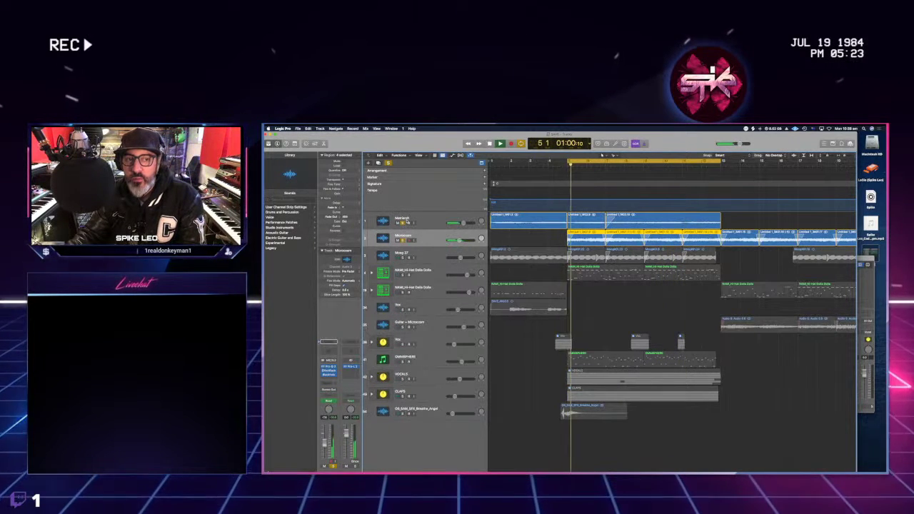
pyautogui.click(402, 218)
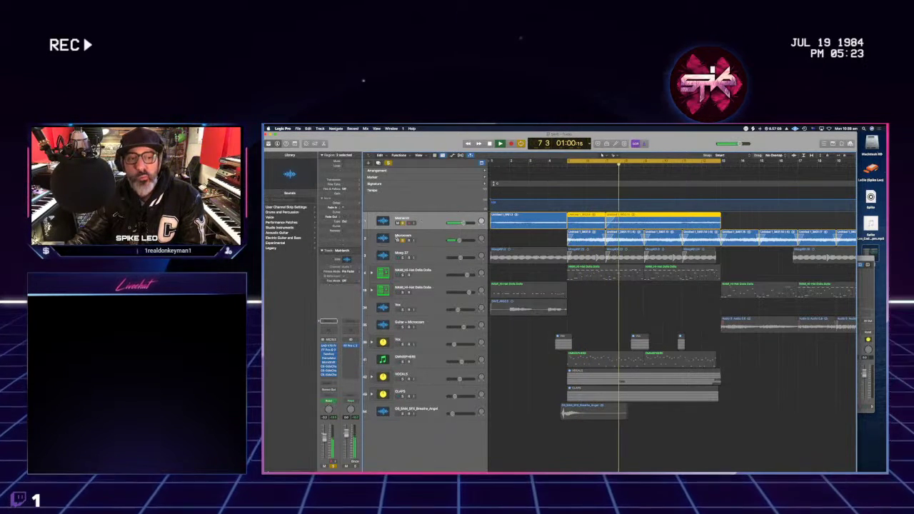
pyautogui.click(399, 258)
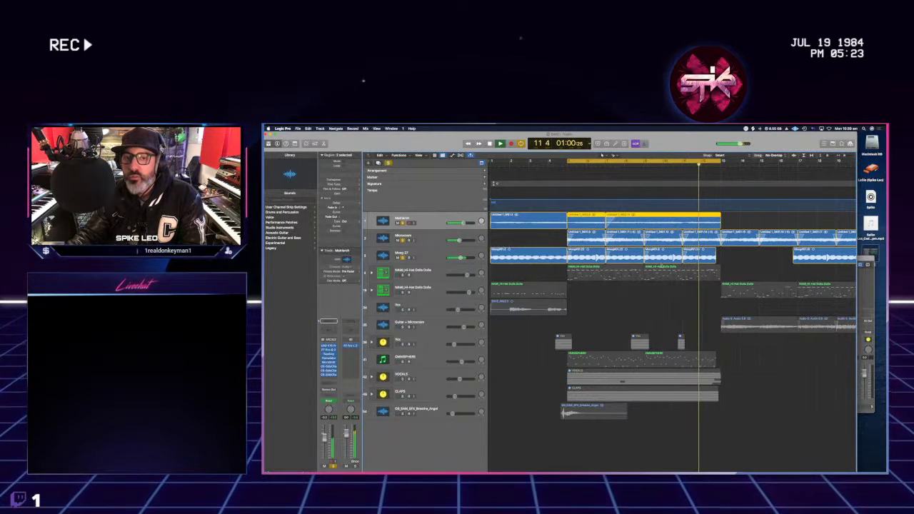
pyautogui.click(701, 288)
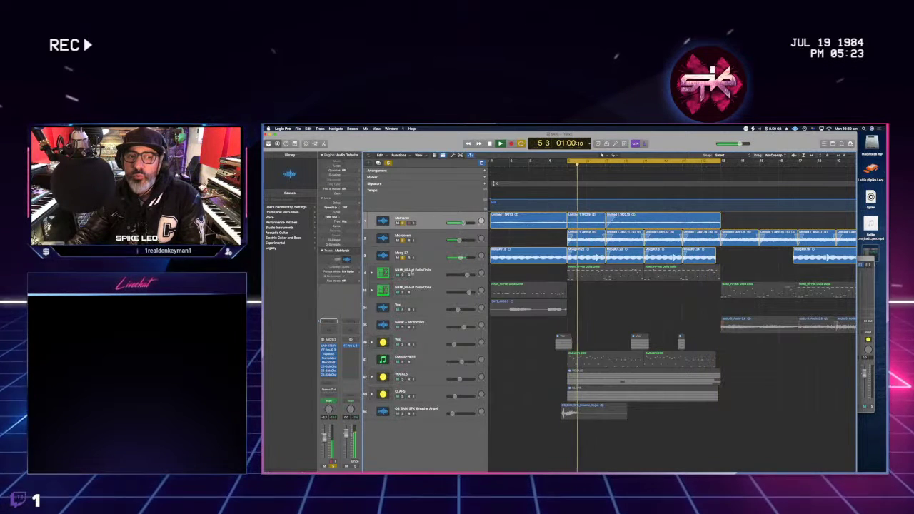
# - Stop playback, clear all track solos and solo only the Matriarch track
pyautogui.press('space')
pyautogui.click(403, 274)
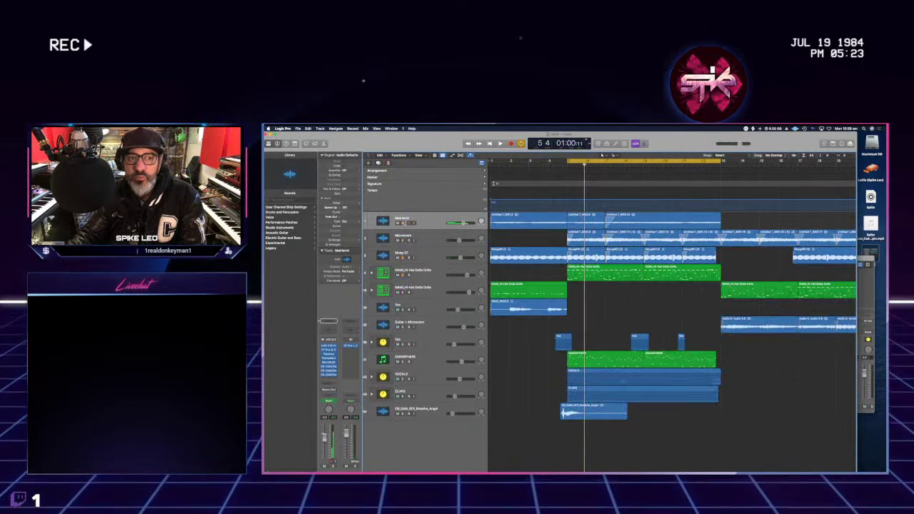
pyautogui.click(402, 219)
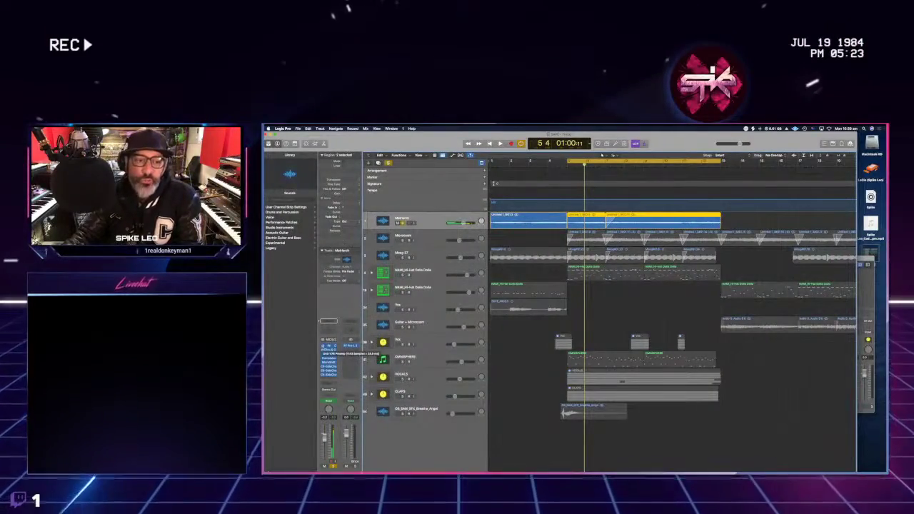
# - Open the Matriarch track's UAD V76 Preamp, place its window over the arrangement and play the soloed track
pyautogui.press('space')
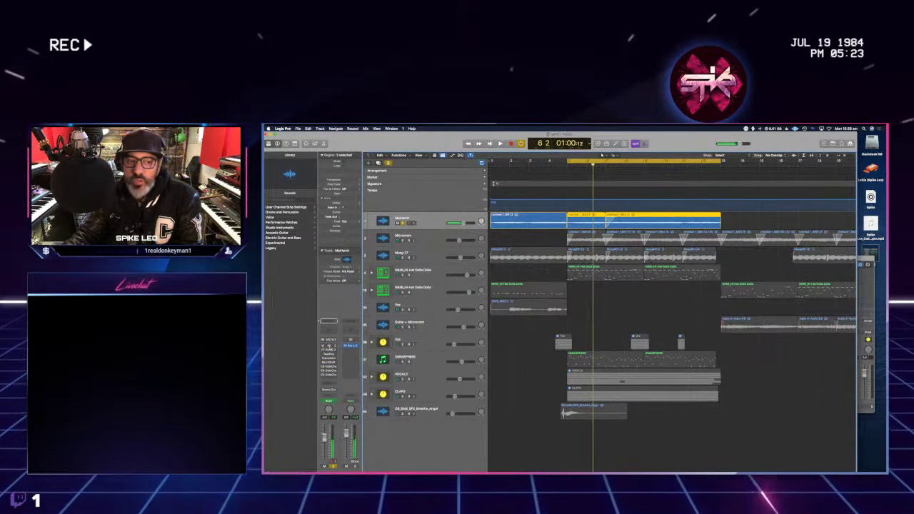
pyautogui.press('v')
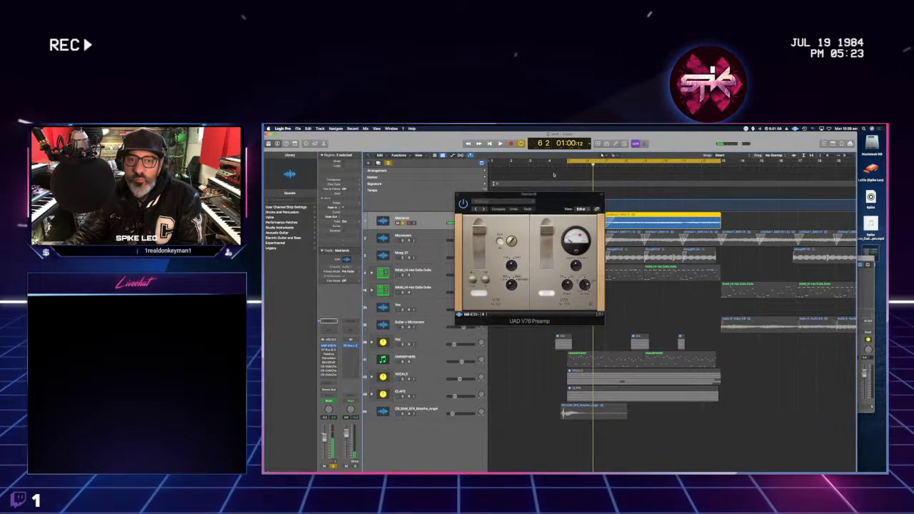
pyautogui.moveTo(538, 200); pyautogui.dragTo(563, 263)
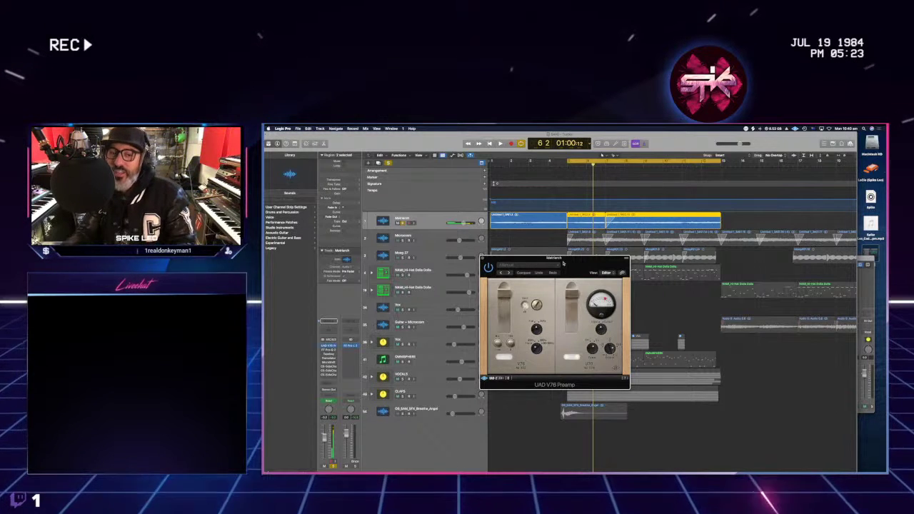
pyautogui.moveTo(563, 261); pyautogui.dragTo(575, 236)
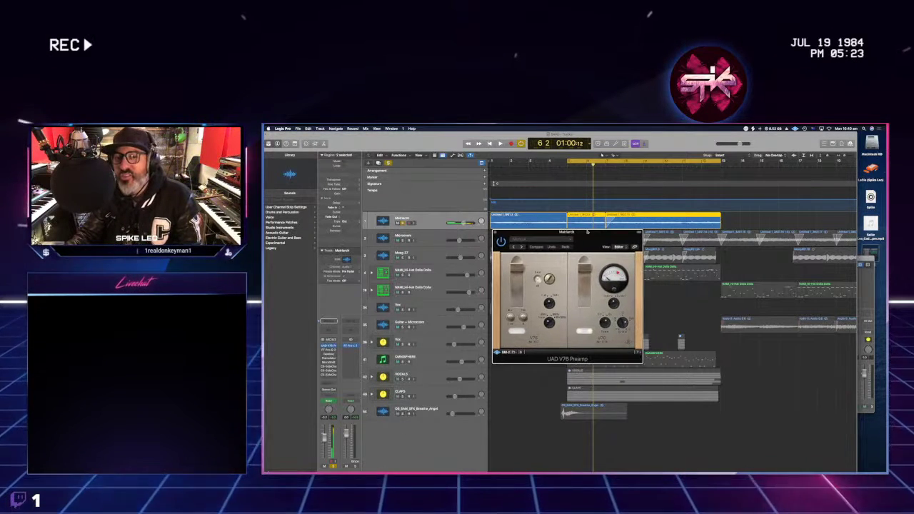
pyautogui.press('space')
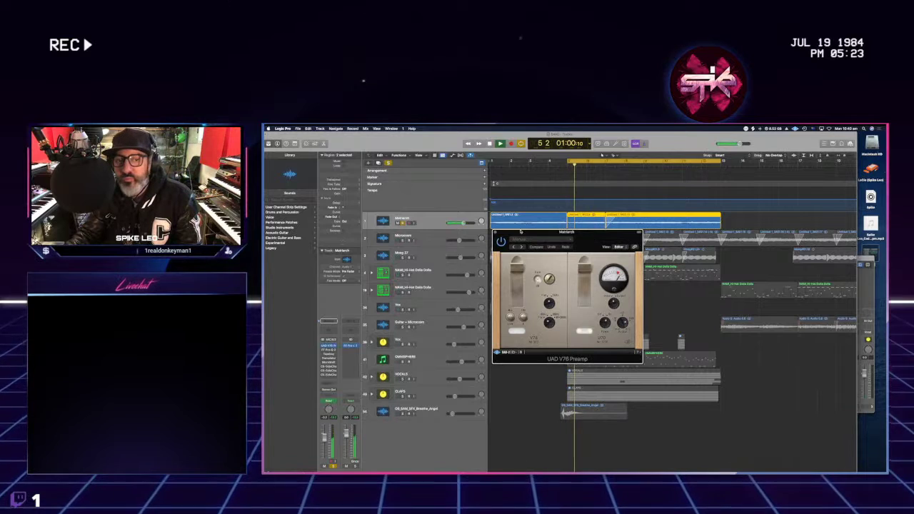
# - Open the Matriarch track's FF Pro-Q 3 and Tapeboy plug-ins and compare the Tapeboy settings during playback
pyautogui.click(327, 350)
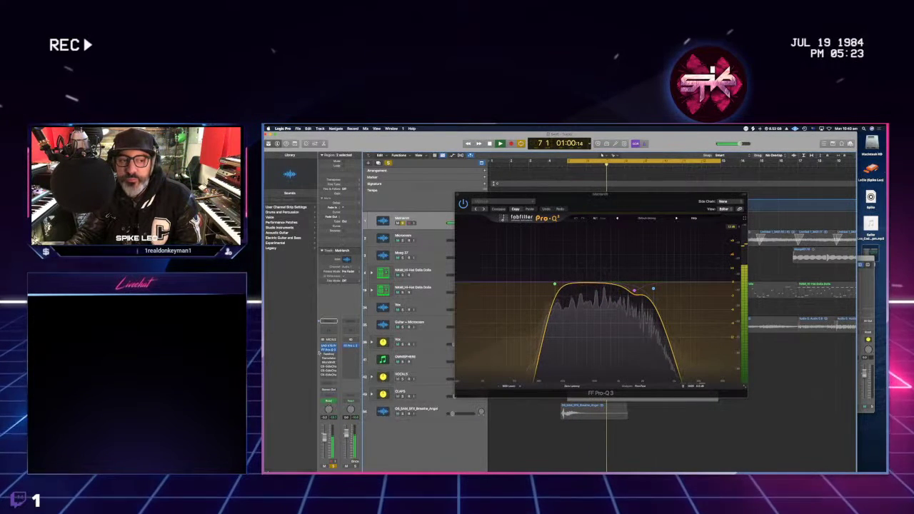
pyautogui.click(328, 355)
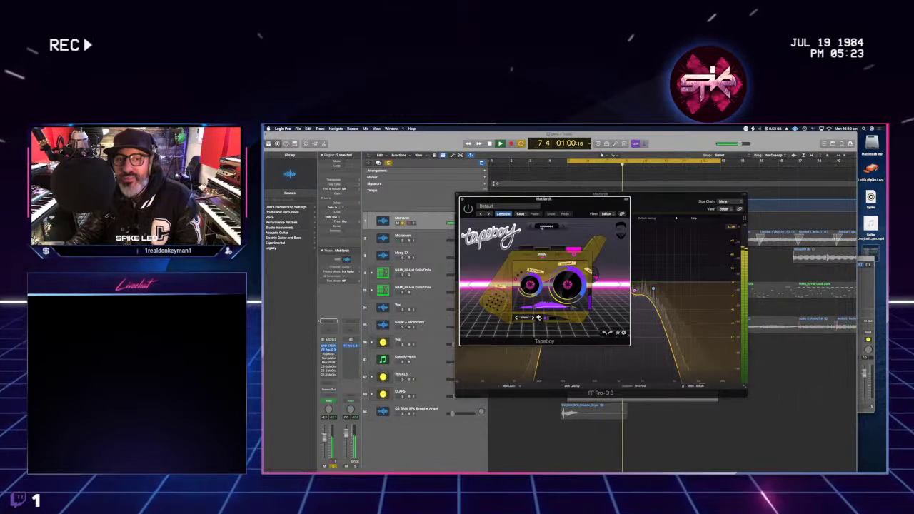
pyautogui.moveTo(529, 199); pyautogui.dragTo(627, 220)
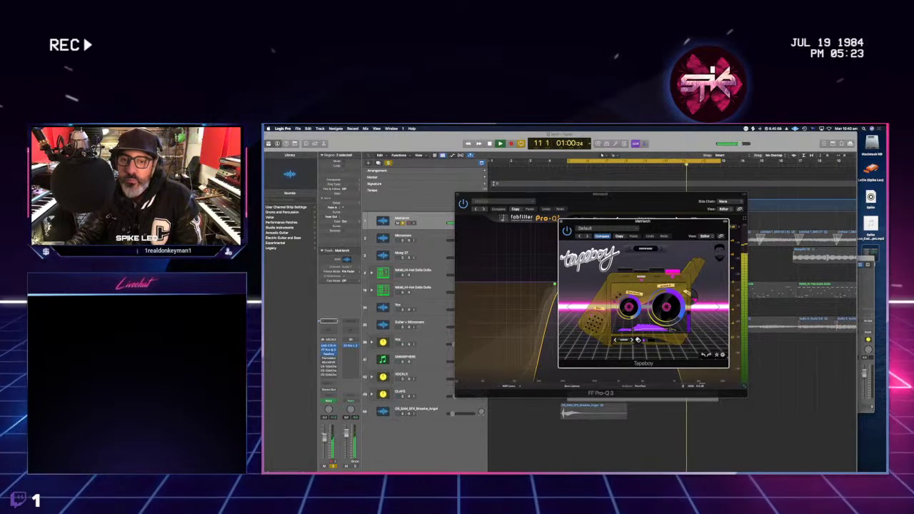
pyautogui.click(601, 237)
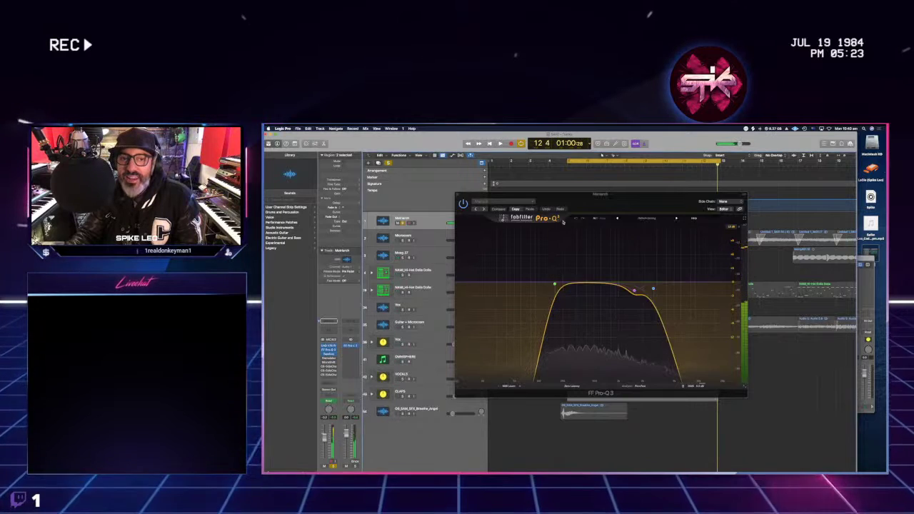
# - Close the open FF Pro-Q 3 and UAD V76 Preamp windows
pyautogui.click(564, 222)
pyautogui.press('super+w')
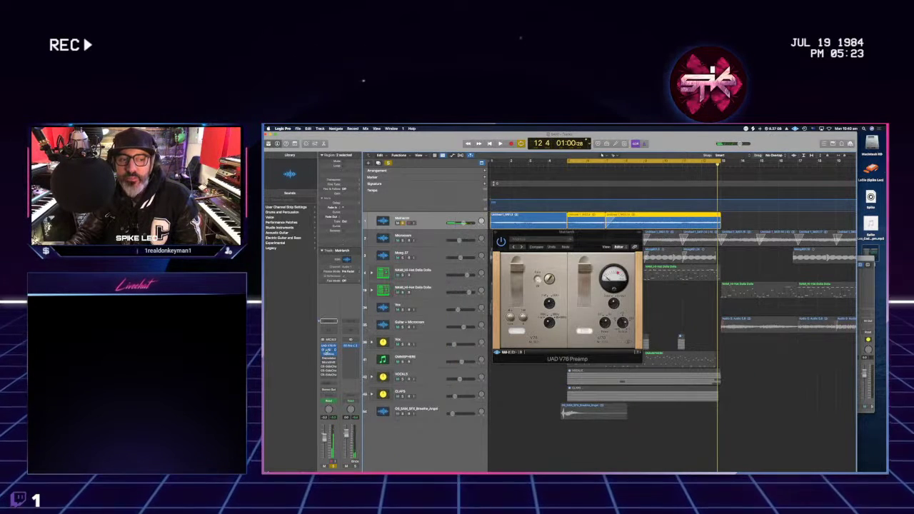
pyautogui.click(494, 232)
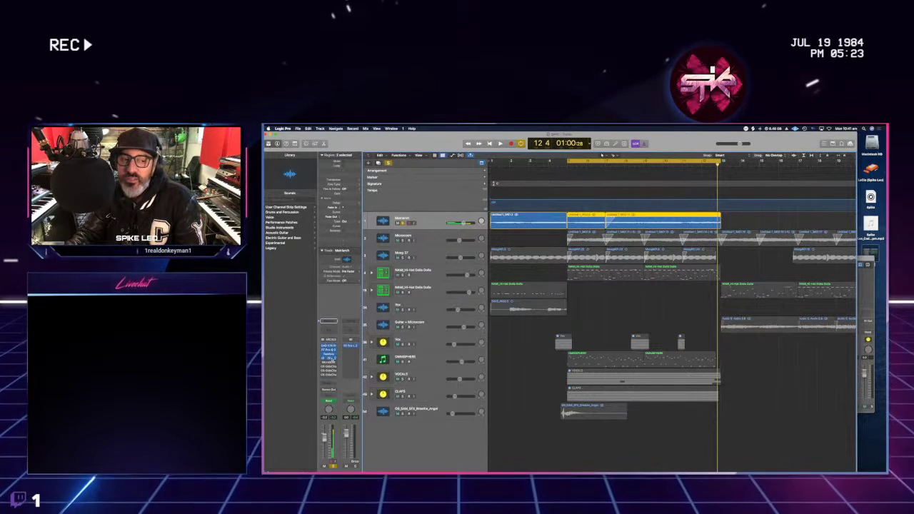
# - Open the Matriarch track's Tremolator, move its window below the track's regions and play the soloed part through it
pyautogui.click(331, 360)
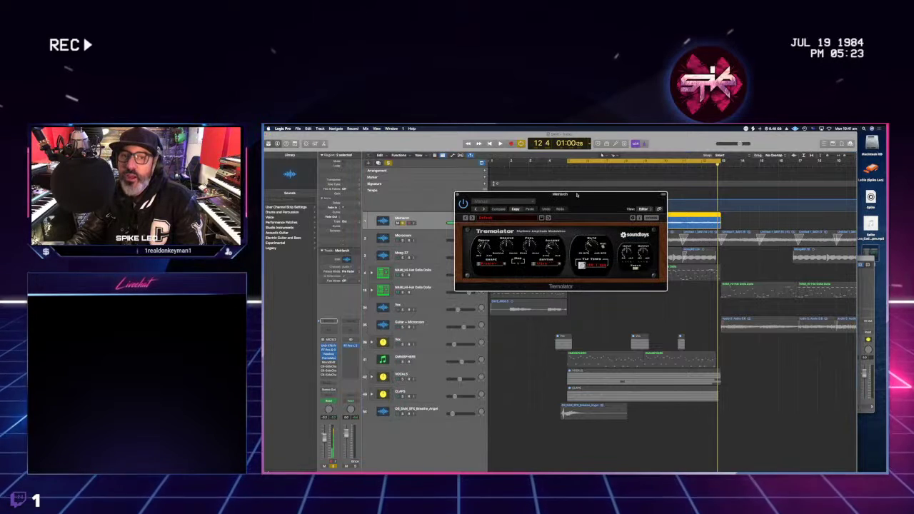
pyautogui.moveTo(590, 192); pyautogui.dragTo(606, 237)
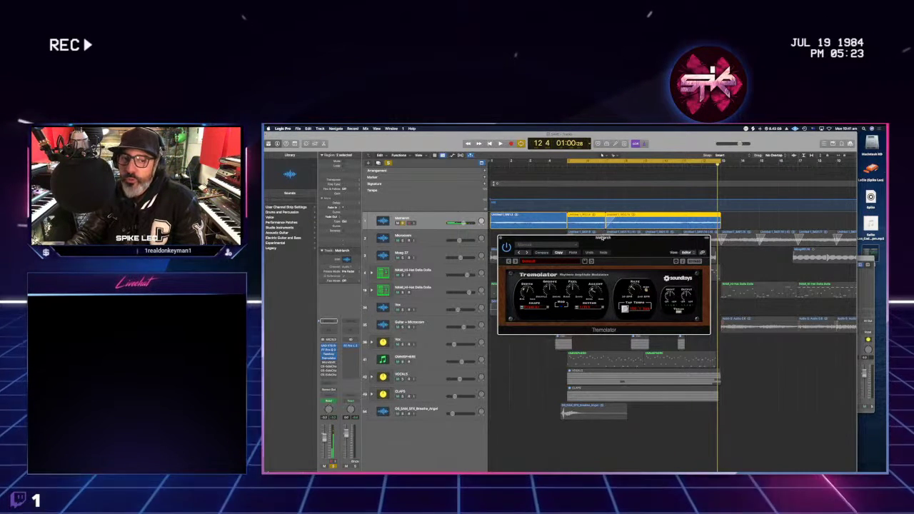
pyautogui.press('space')
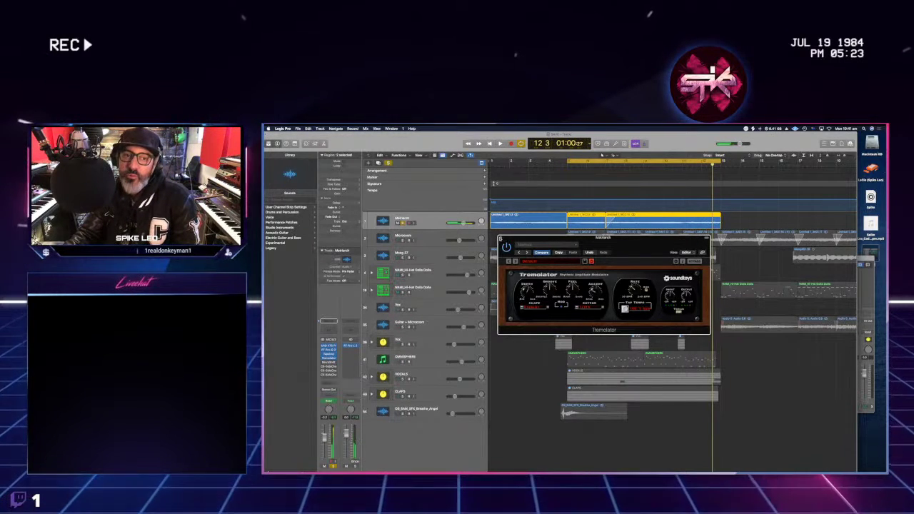
pyautogui.click(329, 366)
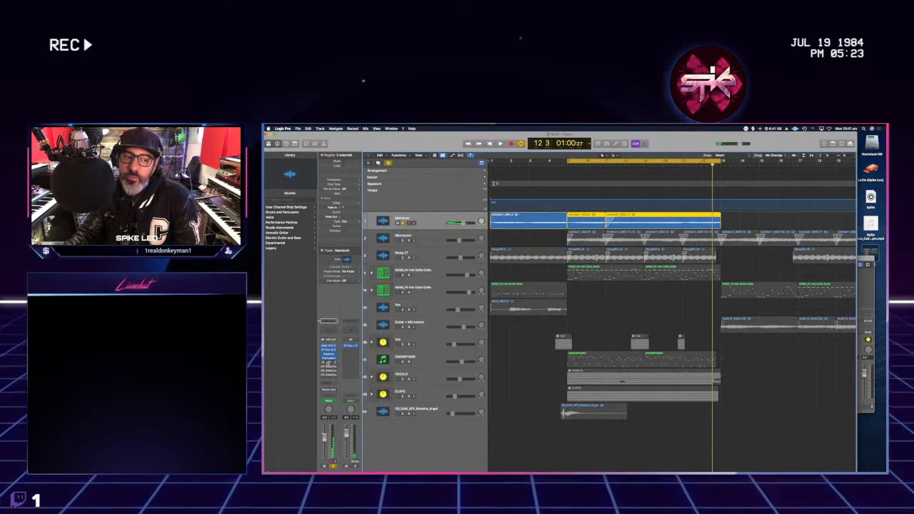
# - Open the Matriarch track's MicroShift, move its window slightly lower over the arrangement and play the soloed part through it
pyautogui.click(328, 362)
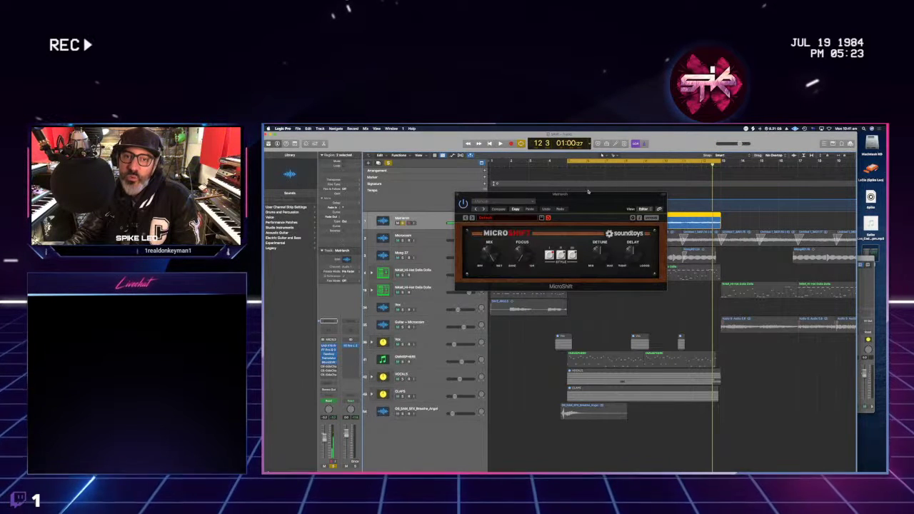
pyautogui.moveTo(588, 192); pyautogui.dragTo(619, 207)
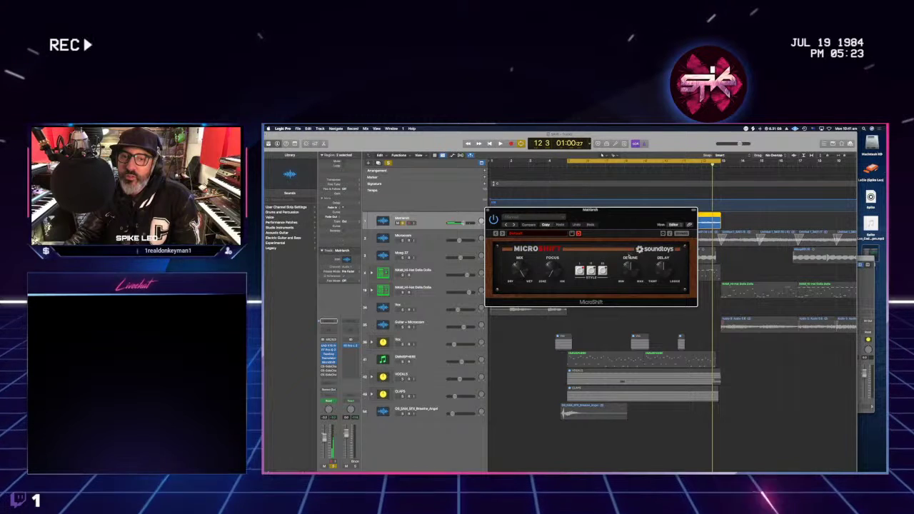
pyautogui.press('space')
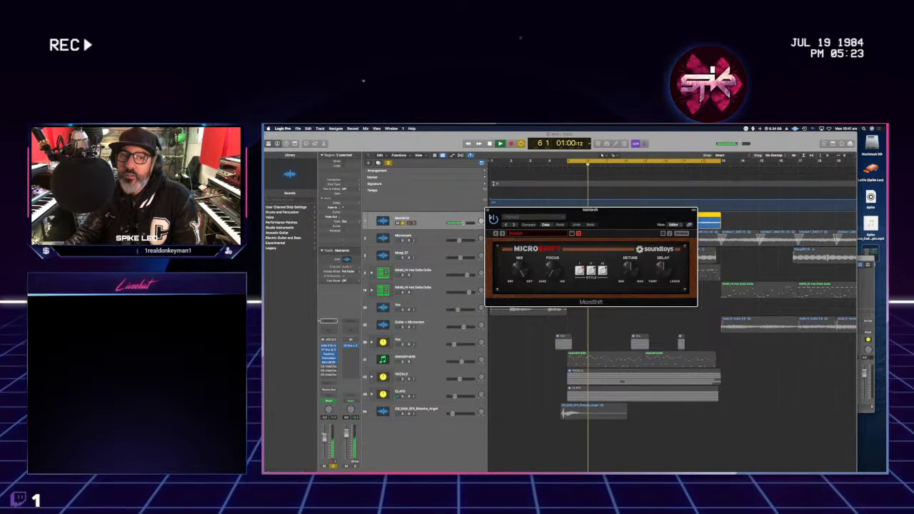
pyautogui.press('space')
pyautogui.press('space')
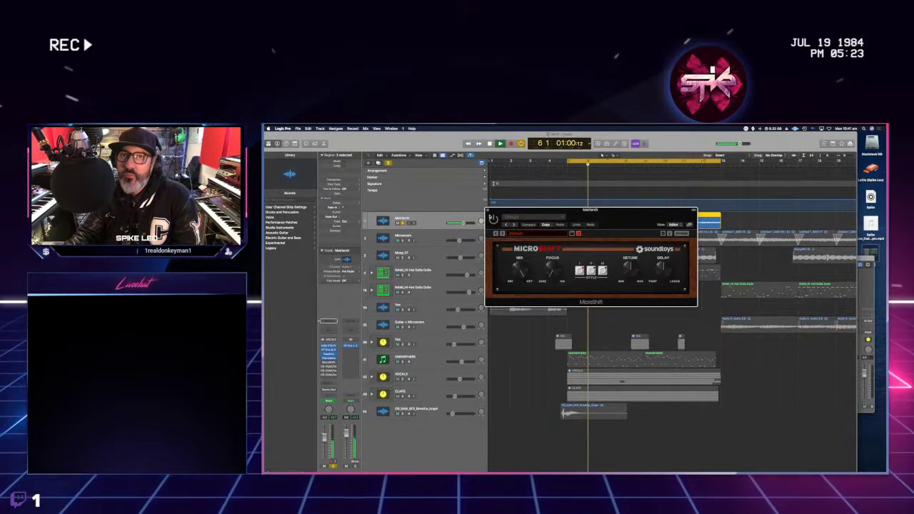
pyautogui.press('space')
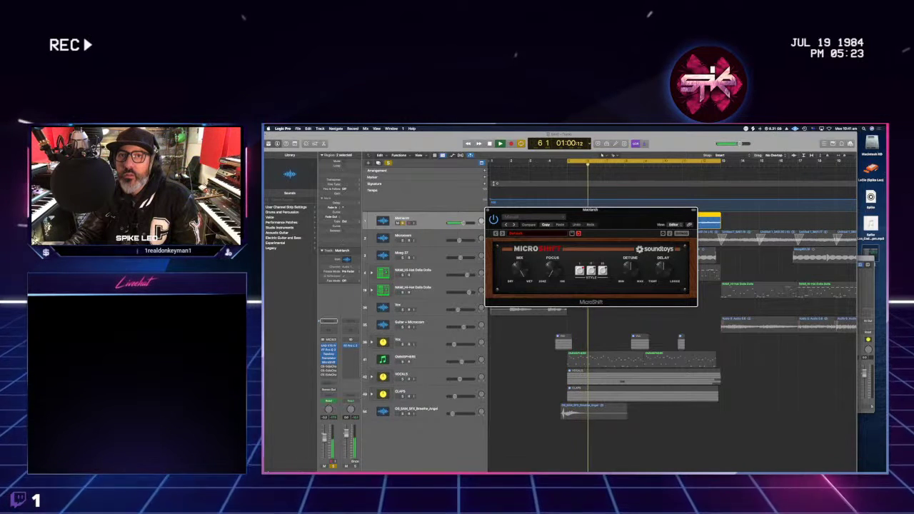
pyautogui.press('space')
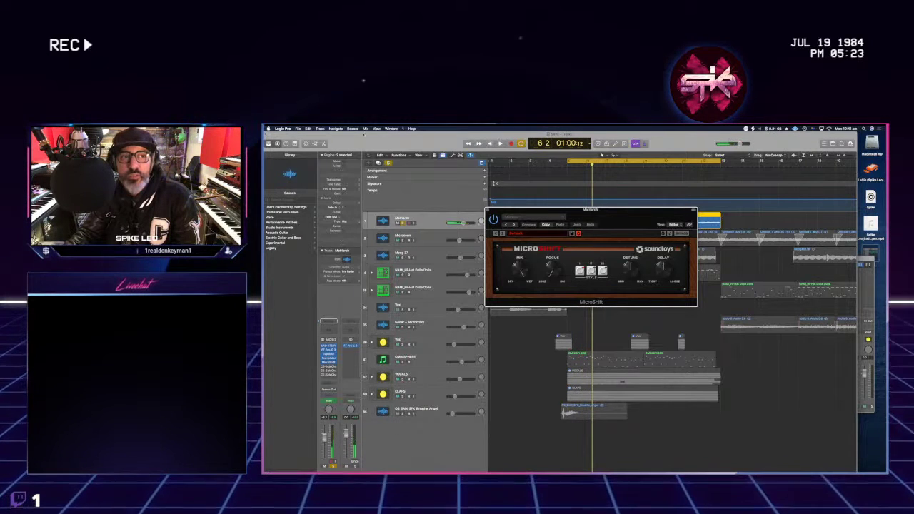
# - Set the audio output device to PEDAL in the audio preferences and apply the change
pyautogui.click(284, 129)
pyautogui.moveTo(288, 142)
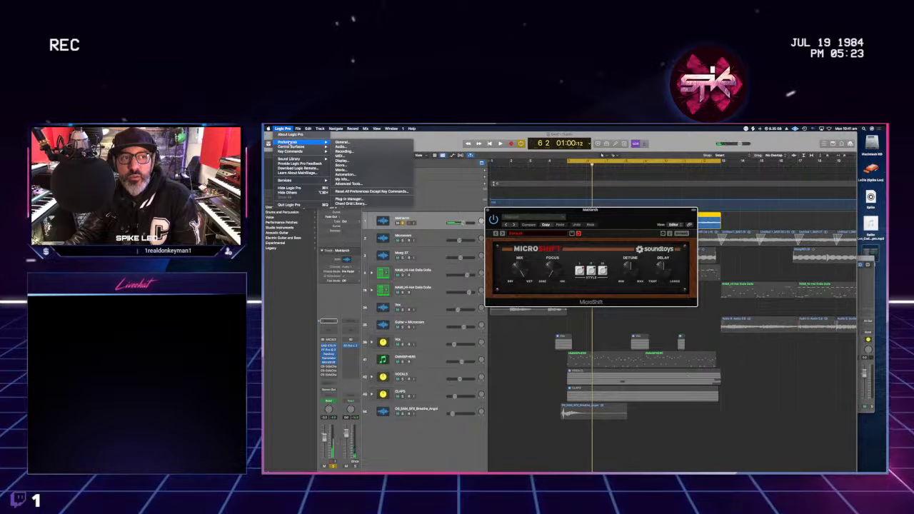
pyautogui.click(360, 147)
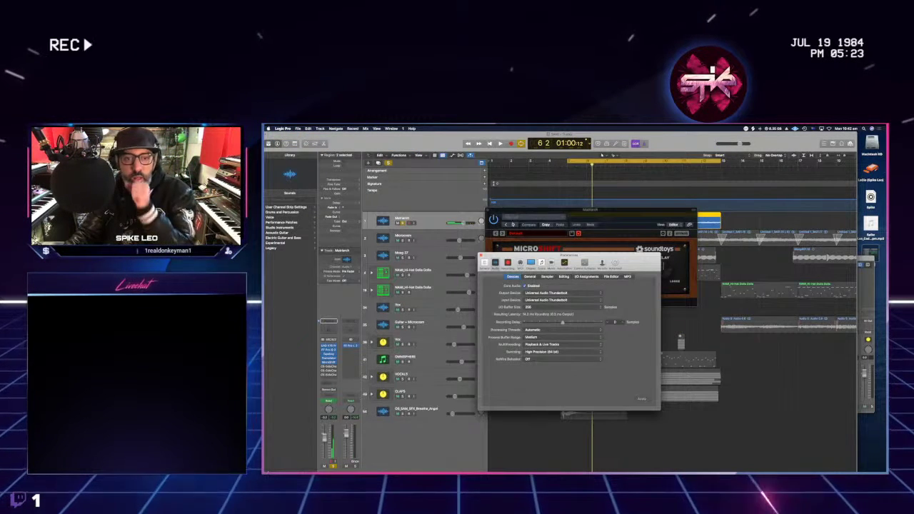
pyautogui.click(563, 293)
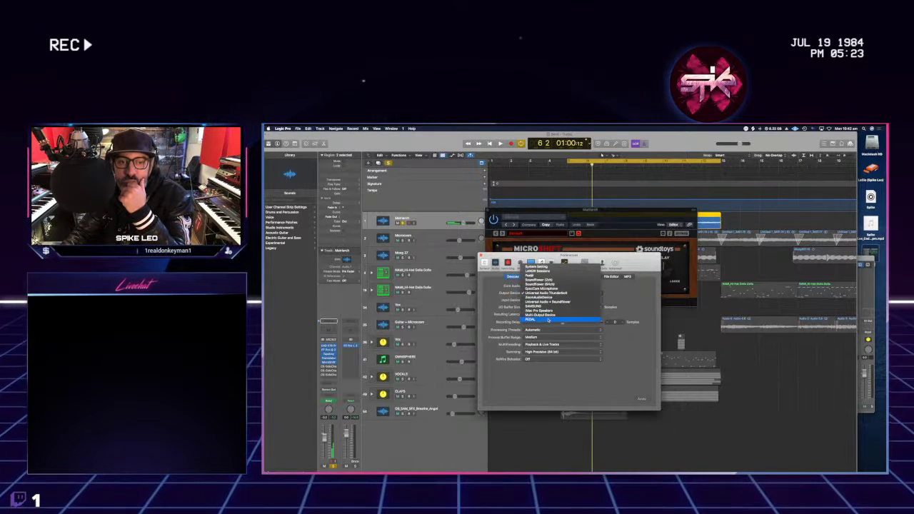
pyautogui.click(550, 319)
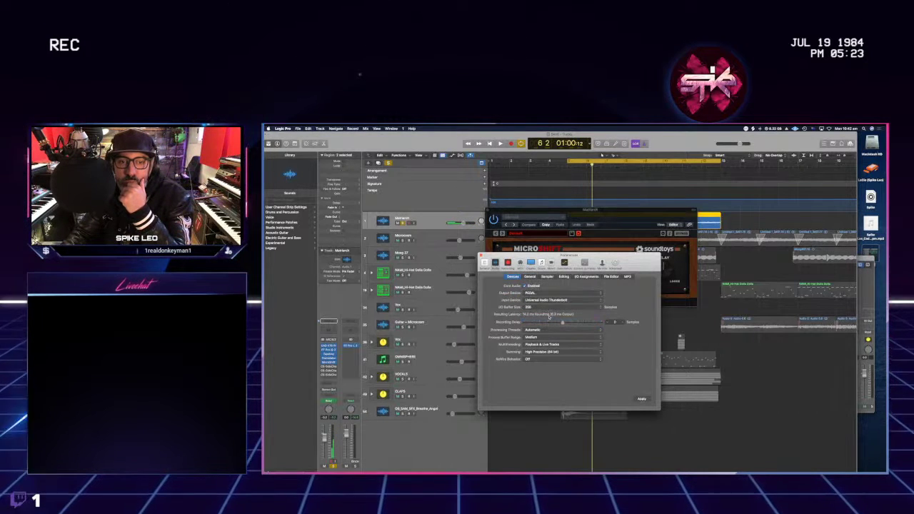
pyautogui.click(643, 399)
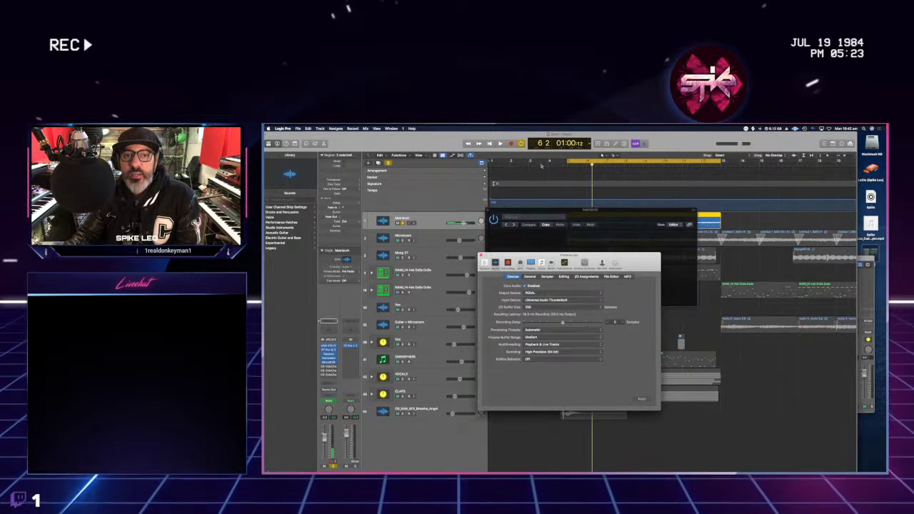
# - Play the soloed part through the new output device, then close the Preferences and MicroShift windows
pyautogui.press('space')
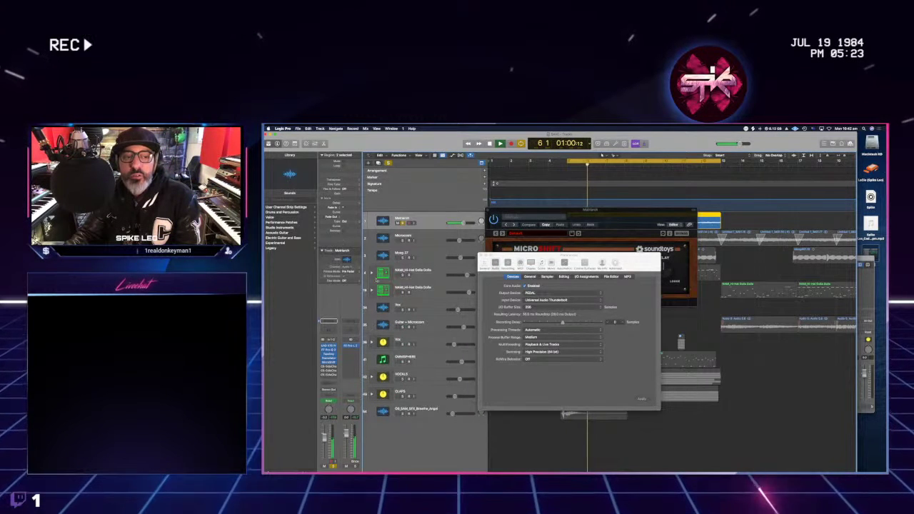
pyautogui.press('super+w')
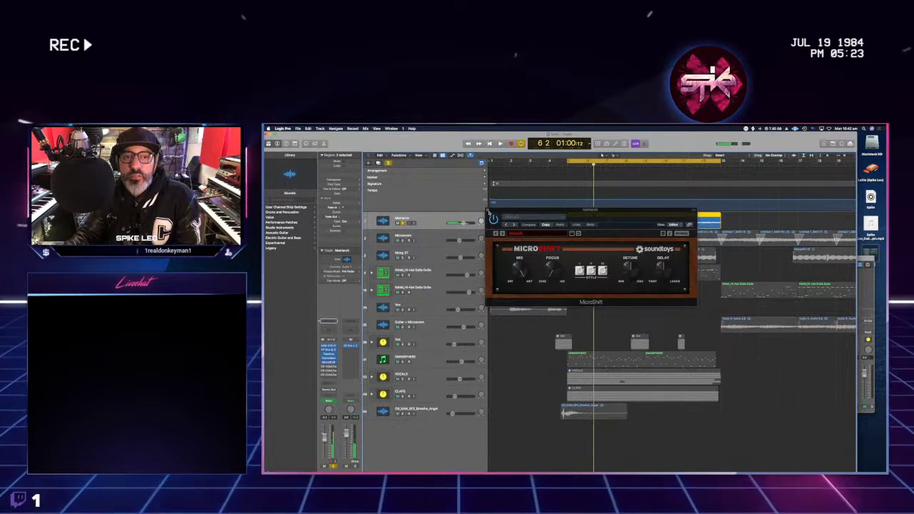
pyautogui.press('super+w')
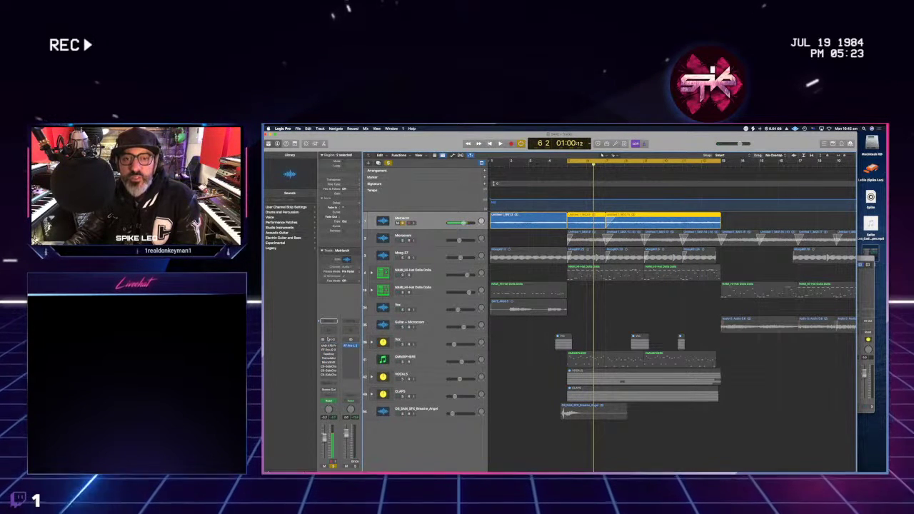
# - During playback, open the FF Pro-L 2 on the Stereo Out, raise its gain and close its window
pyautogui.press('space')
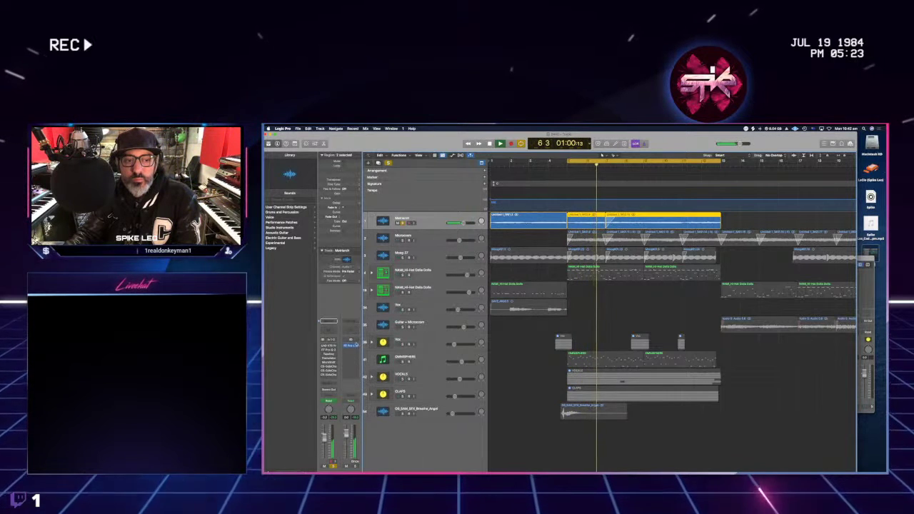
pyautogui.click(350, 346)
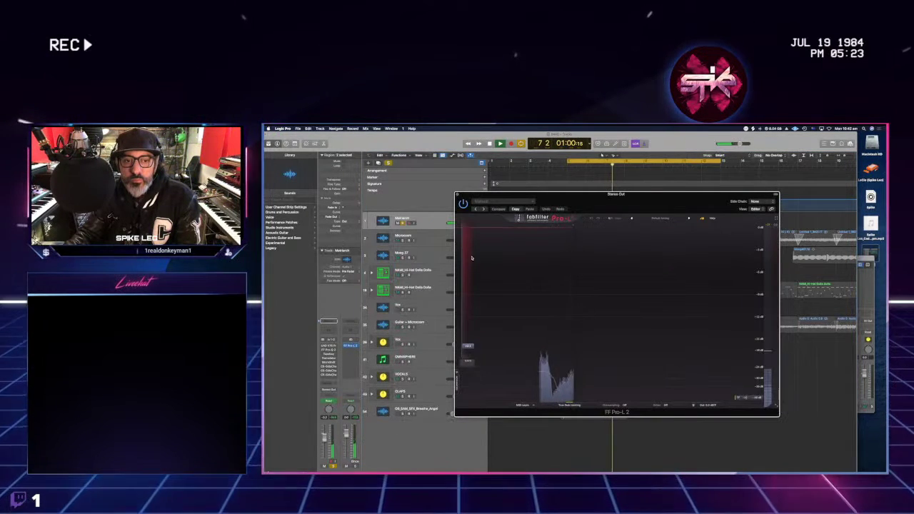
pyautogui.moveTo(472, 258); pyautogui.dragTo(457, 197)
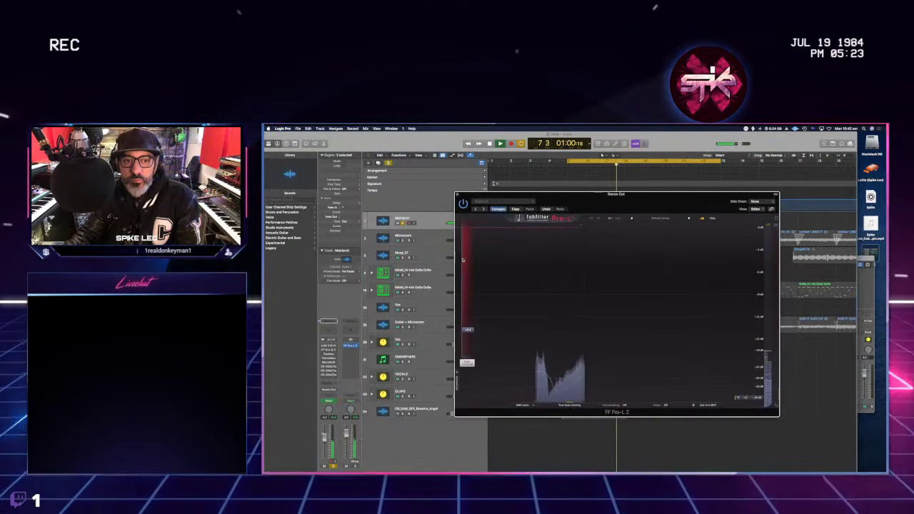
pyautogui.click(458, 195)
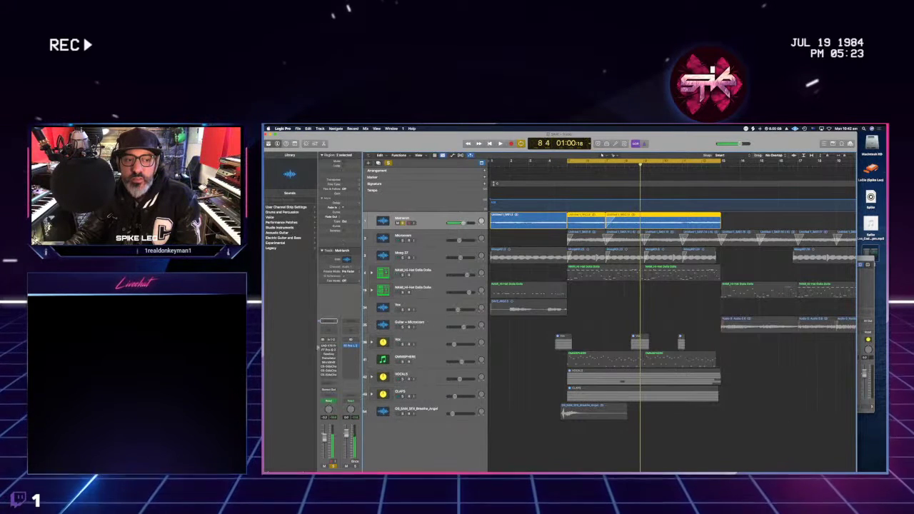
# - Play the soloed Matriarch part and briefly open its Tapeboy and MicroShift plug-ins, closing each one after review
pyautogui.press('space')
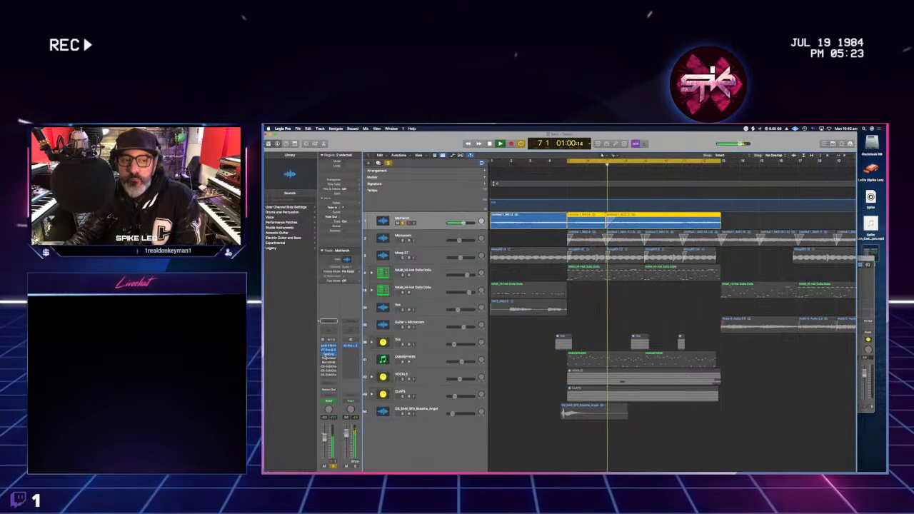
pyautogui.click(328, 355)
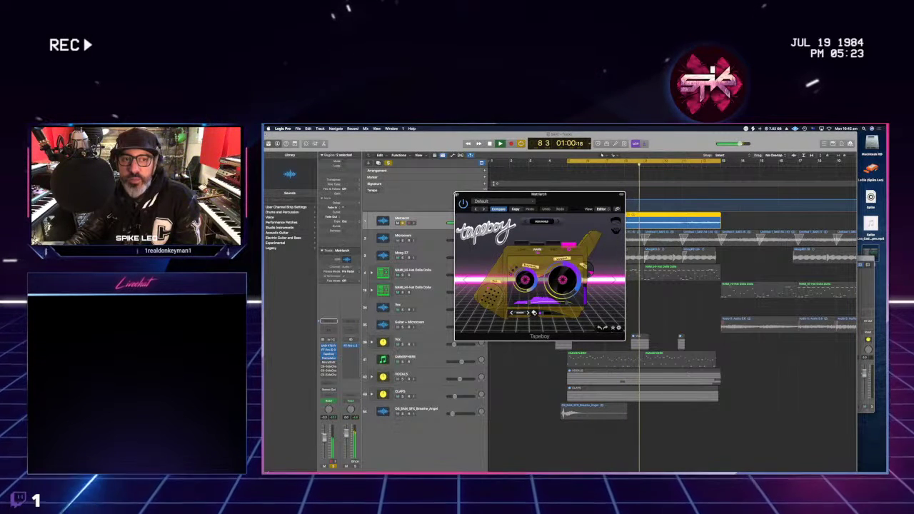
pyautogui.click(457, 194)
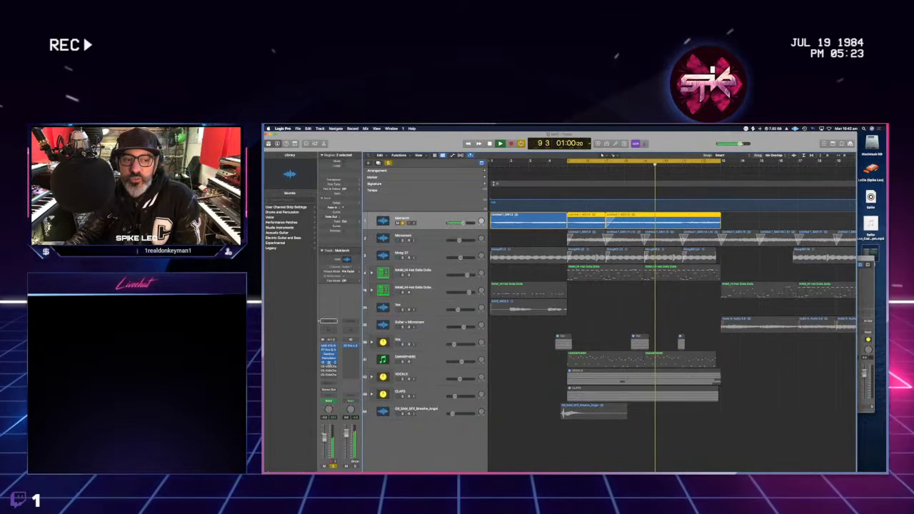
pyautogui.click(328, 362)
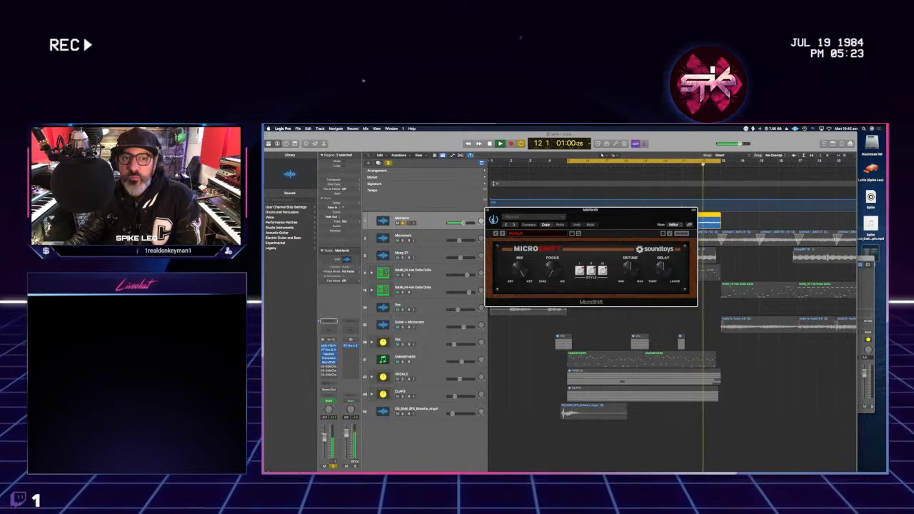
pyautogui.click(489, 213)
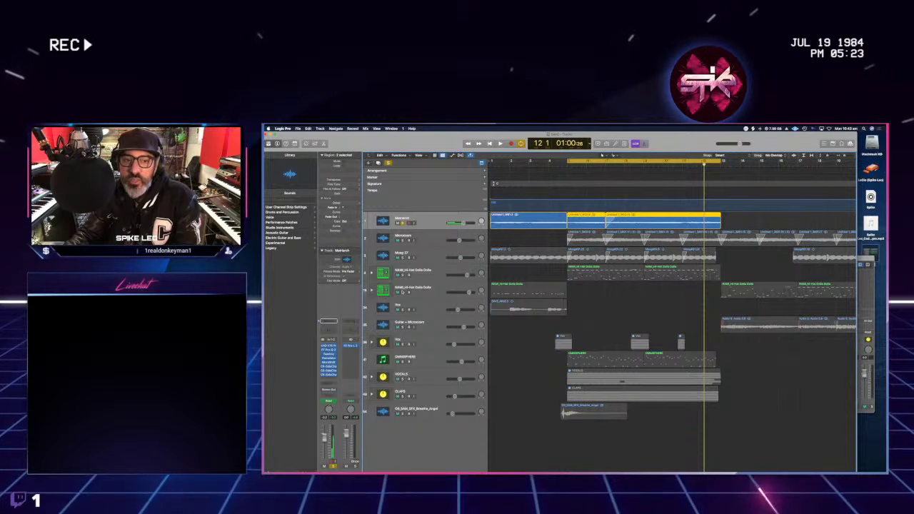
# - Solo the upper Dolla Dolla drum track with Matriarch and check the Stereo Out's FF Pro-L 2 during playback
pyautogui.click(404, 276)
pyautogui.press('space')
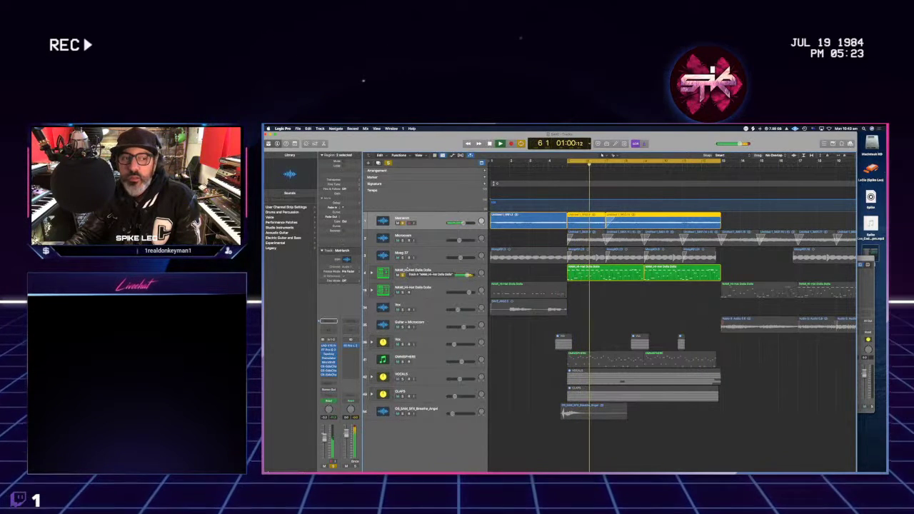
pyautogui.click(350, 346)
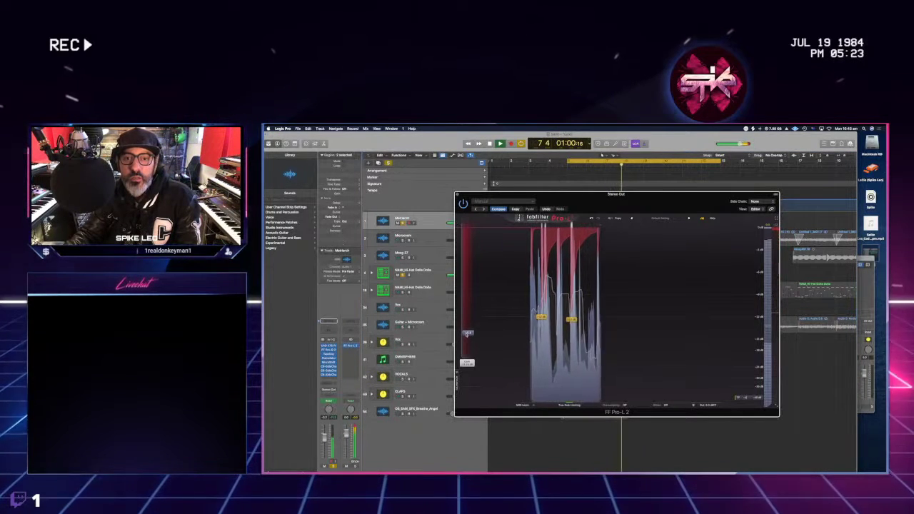
pyautogui.press('super+w')
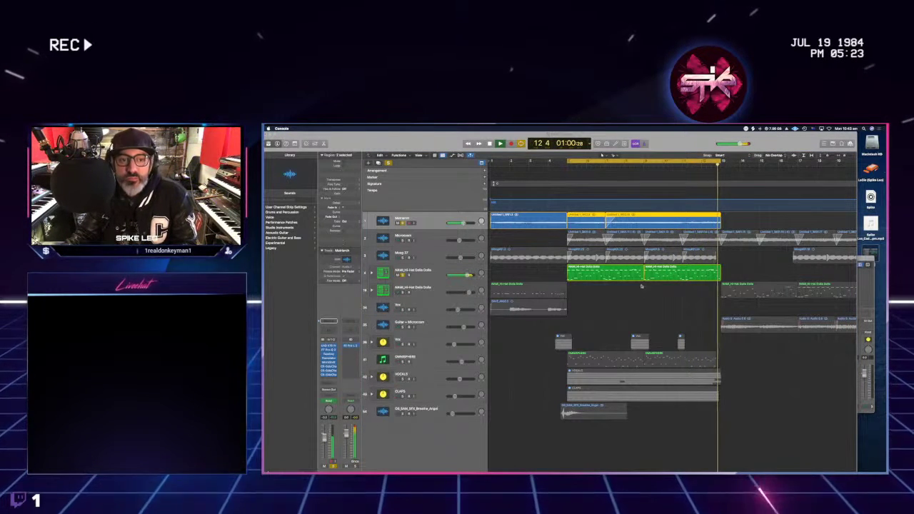
# - Select the Matriarch region starting at bar 7 and play the looped section with the soloed drums
pyautogui.click(608, 196)
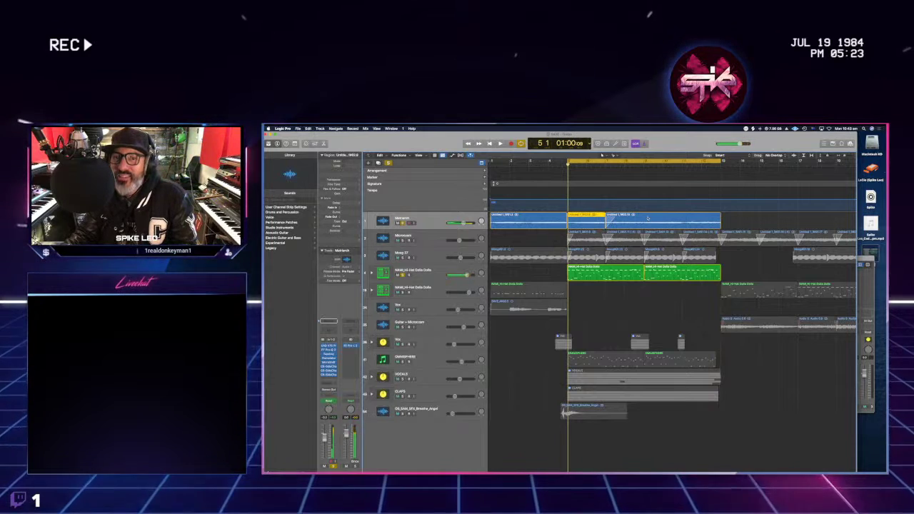
pyautogui.click(624, 220)
pyautogui.press('space')
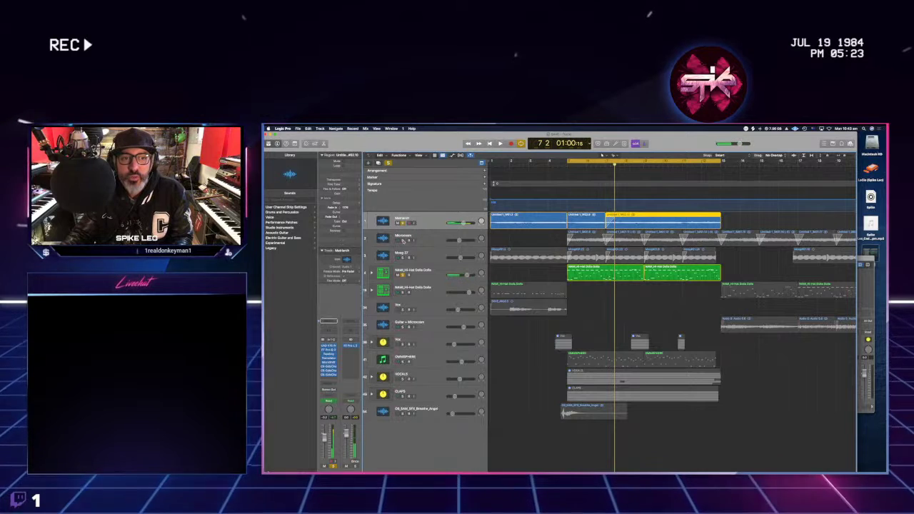
# - Add the track below Matriarch and the Moog 37 track to the solo, play the four parts together and clear the solos
pyautogui.click(398, 240)
pyautogui.click(398, 257)
pyautogui.press('space')
pyautogui.click(413, 238)
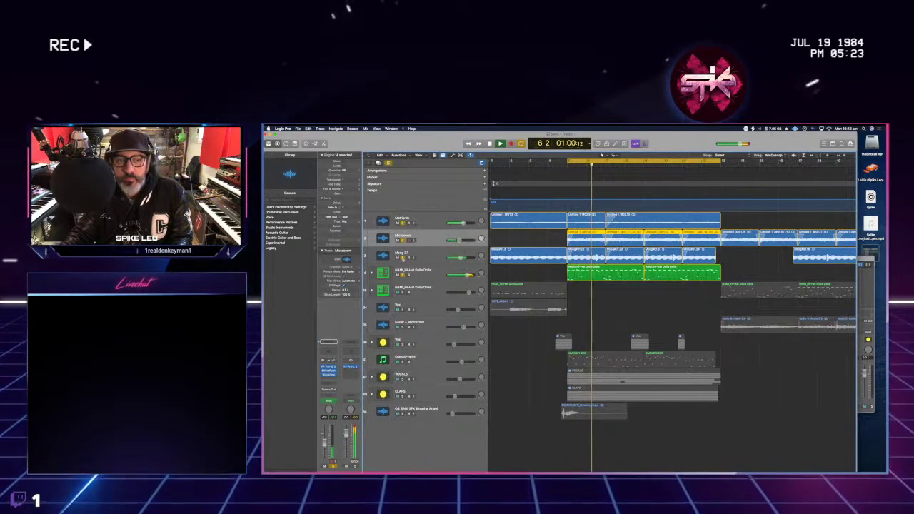
pyautogui.press('s')
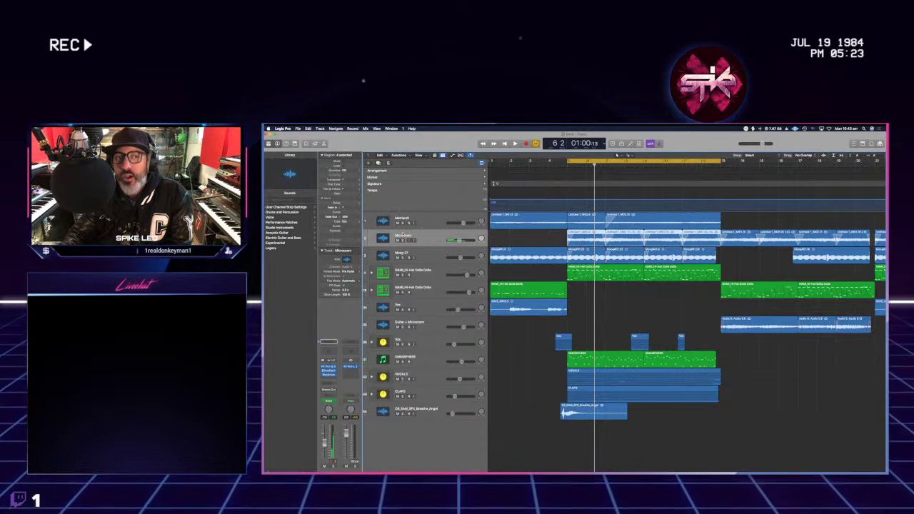
# - Select the Matriarch, Moog 37 and second tracks in turn to review their channel strips, then deselect the regions
pyautogui.click(395, 220)
pyautogui.click(395, 255)
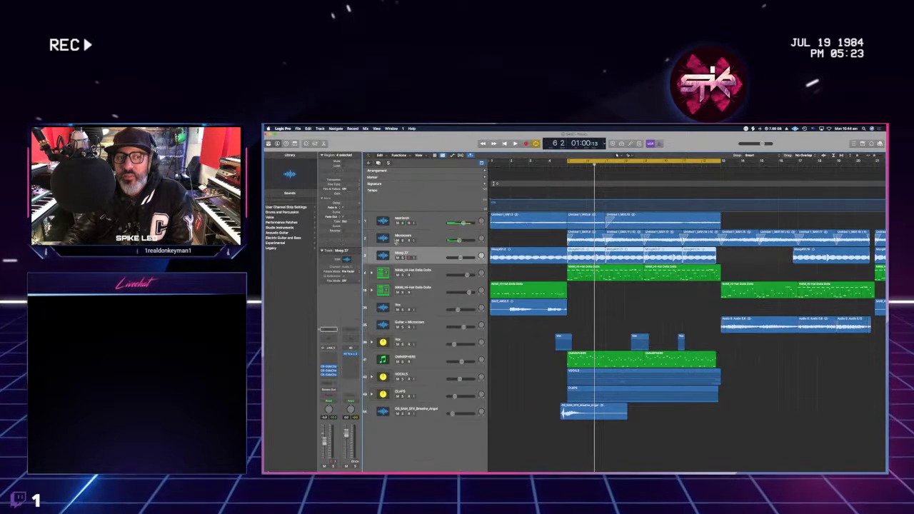
pyautogui.click(393, 236)
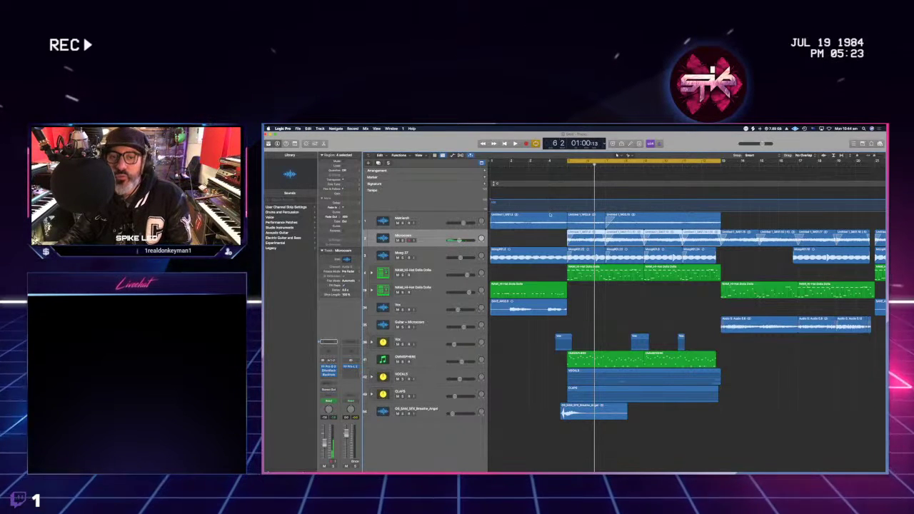
pyautogui.click(431, 343)
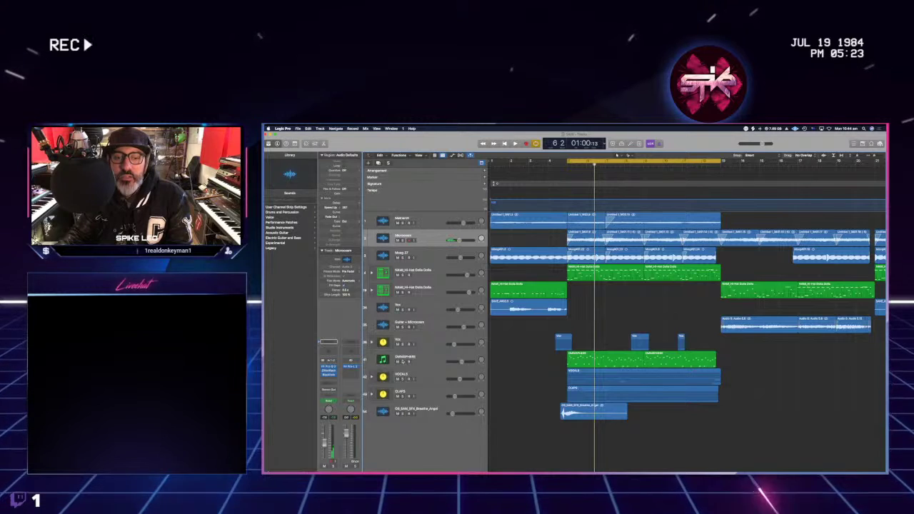
# - Solo the Omnisphere track, play the loop and open the track's UAD Studer A800 and other plug-in windows
pyautogui.click(643, 359)
pyautogui.hotkey('ctrl', 's')
pyautogui.press('space')
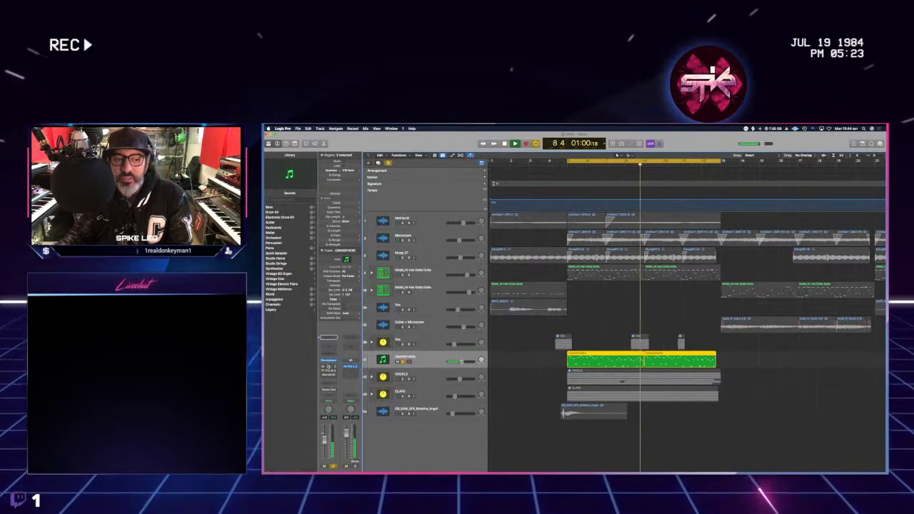
pyautogui.press('v')
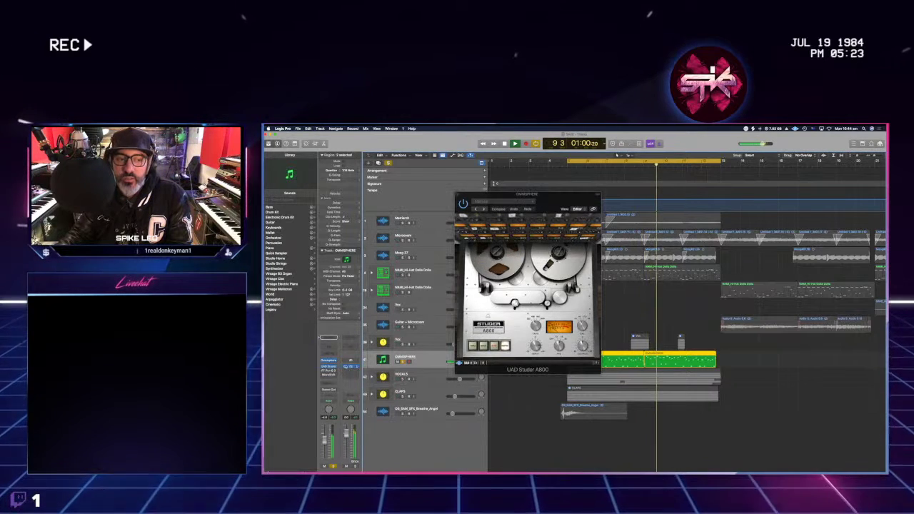
# - Review the Omnisphere track's FF Pro-Q 3 and MicroShift settings, and close its open plug-in windows
pyautogui.click(328, 371)
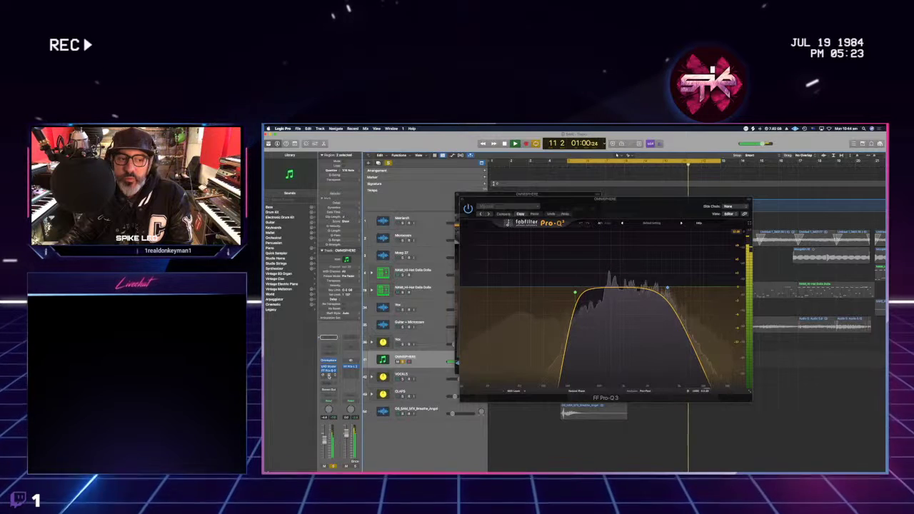
pyautogui.click(327, 375)
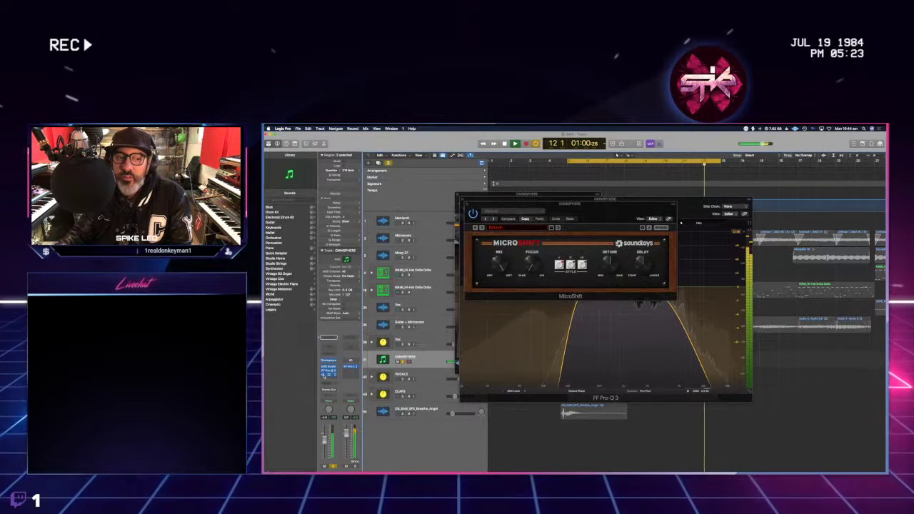
pyautogui.click(466, 202)
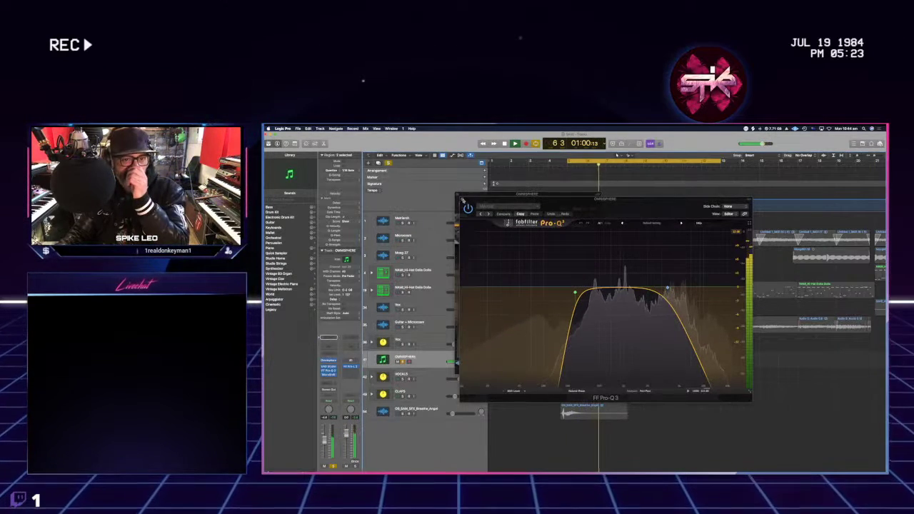
pyautogui.click(461, 195)
pyautogui.click(458, 194)
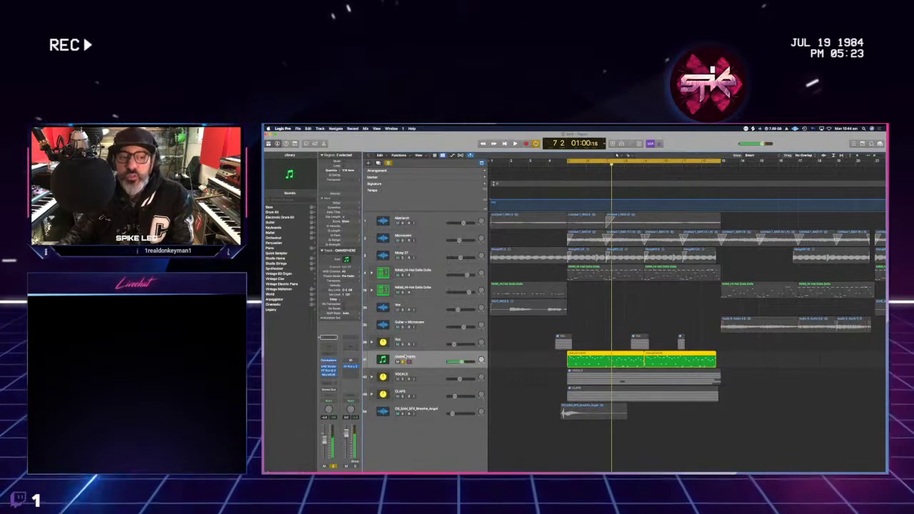
# - Insert ValhallaPlate from the Valhalla DSP Audio Units after MicroShift on the Omnisphere track
pyautogui.click(328, 379)
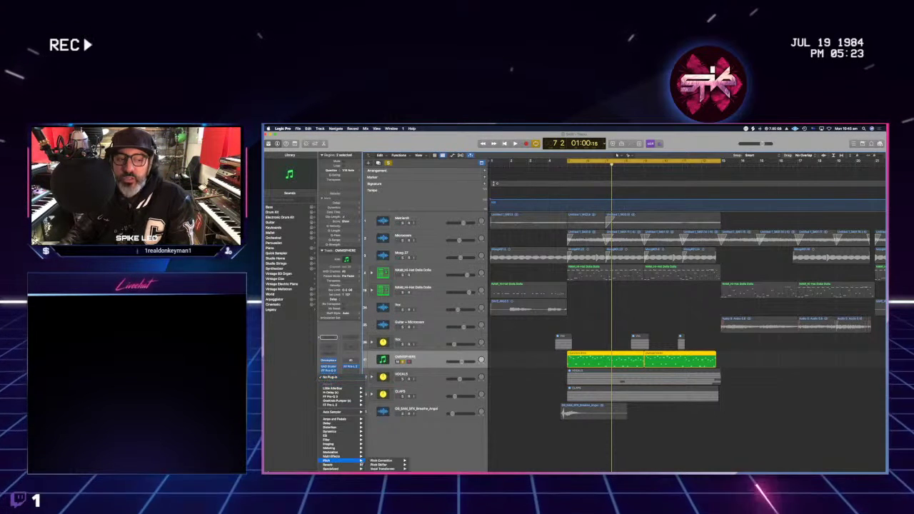
pyautogui.moveTo(337, 469)
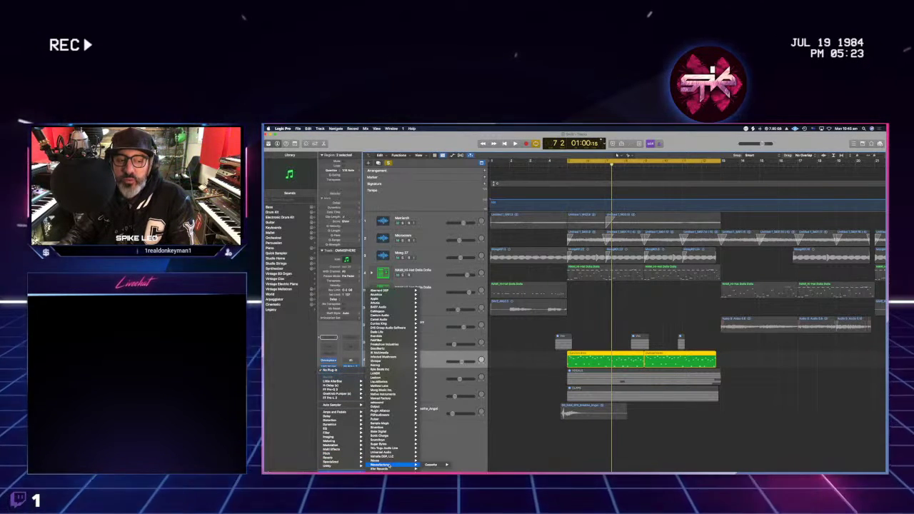
pyautogui.moveTo(382, 453)
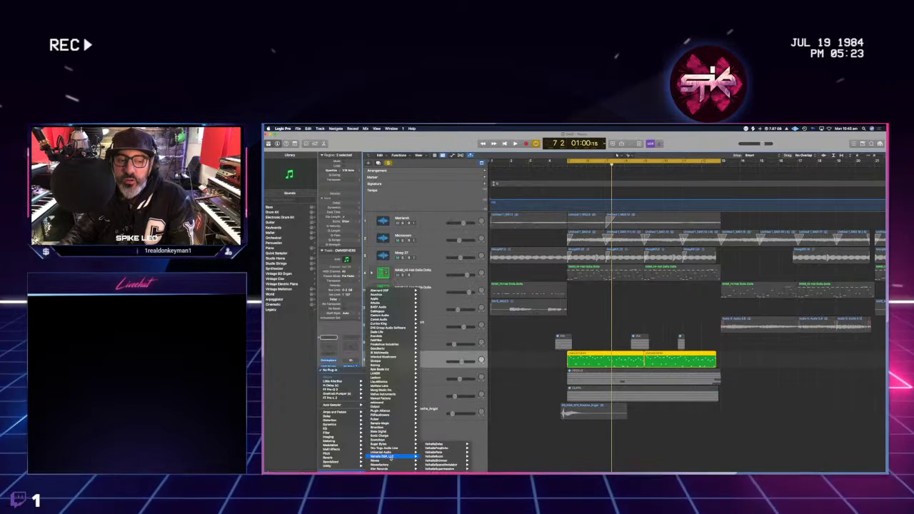
pyautogui.moveTo(456, 455)
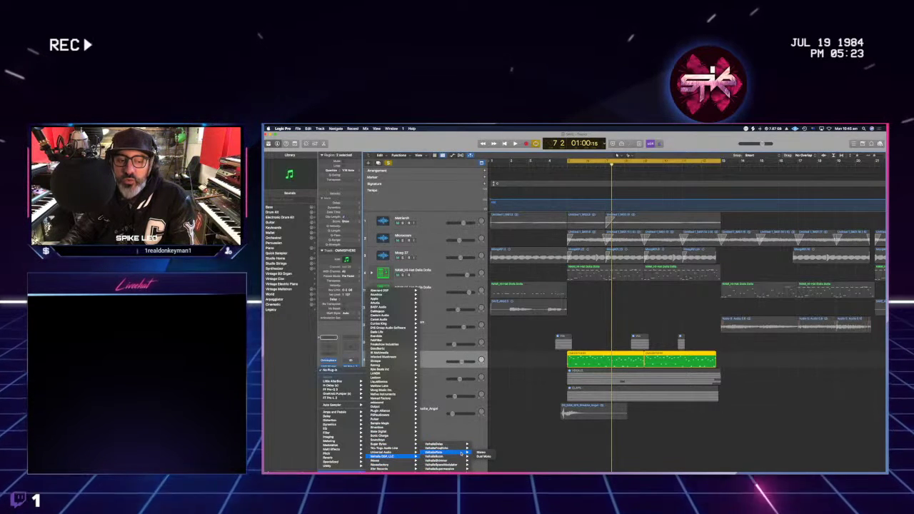
pyautogui.click(483, 453)
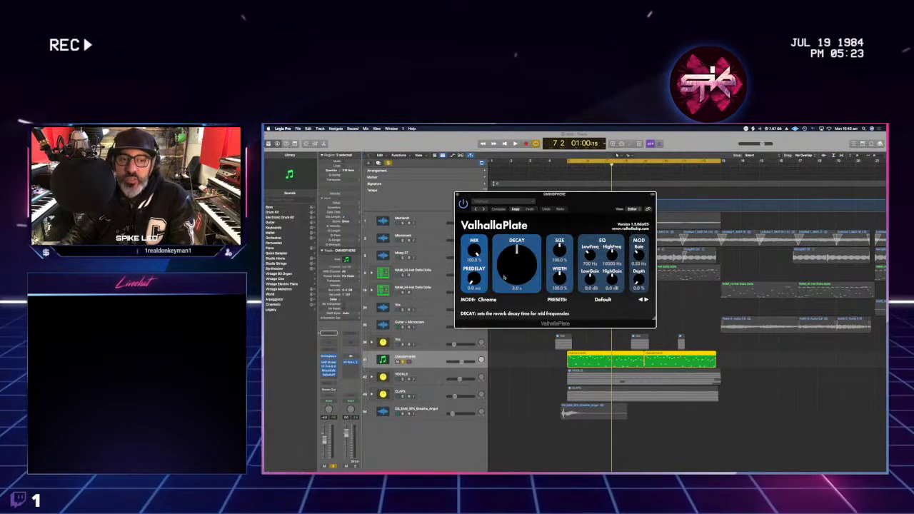
# - Audition ValhallaPlate at a lower mix and with the other parts soloed, return the mix to 100%, and close the plug-in
pyautogui.press('space')
pyautogui.moveTo(474, 256); pyautogui.dragTo(474, 265)
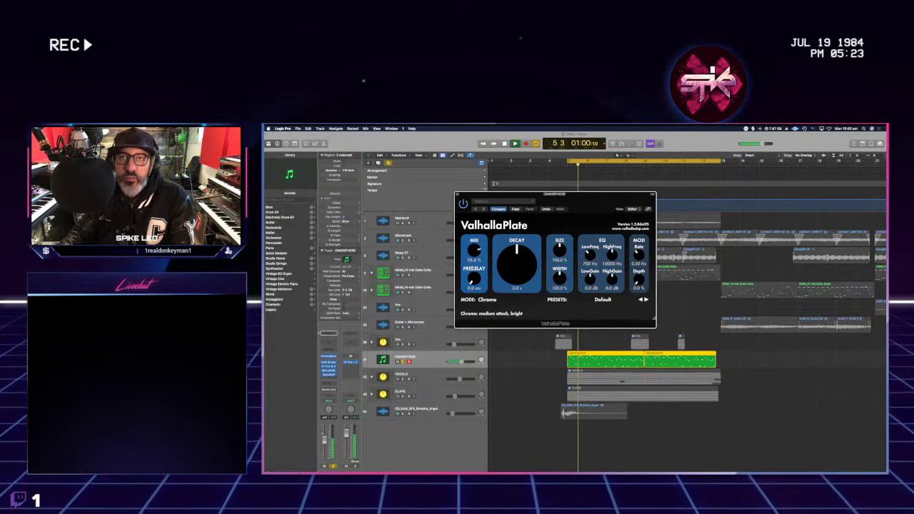
pyautogui.press('space')
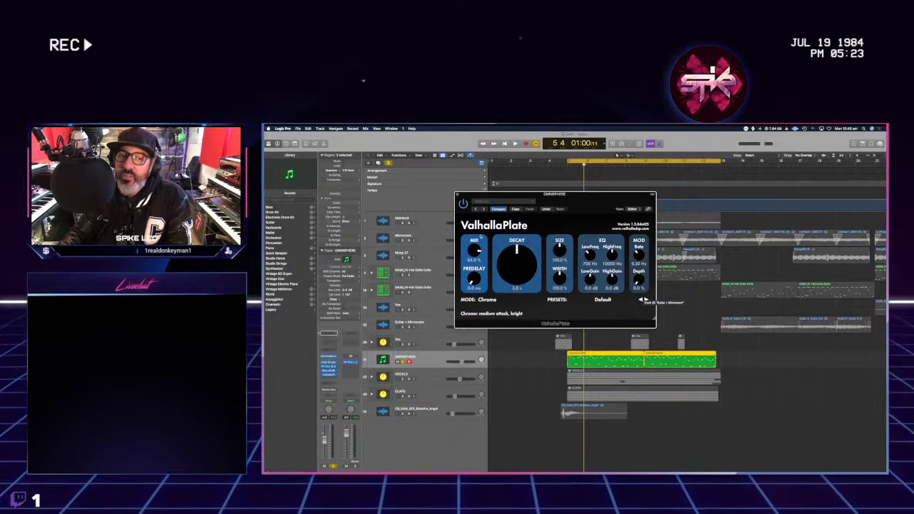
pyautogui.press('space')
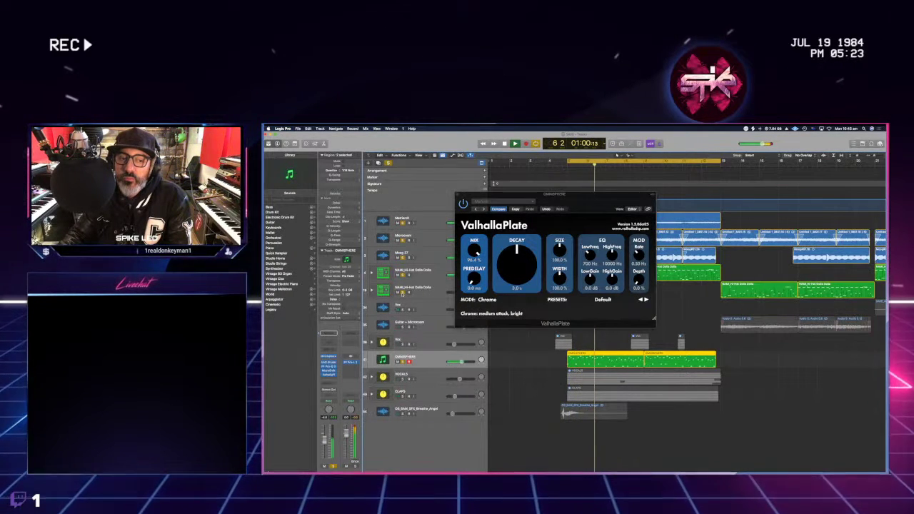
pyautogui.moveTo(475, 252); pyautogui.dragTo(478, 245)
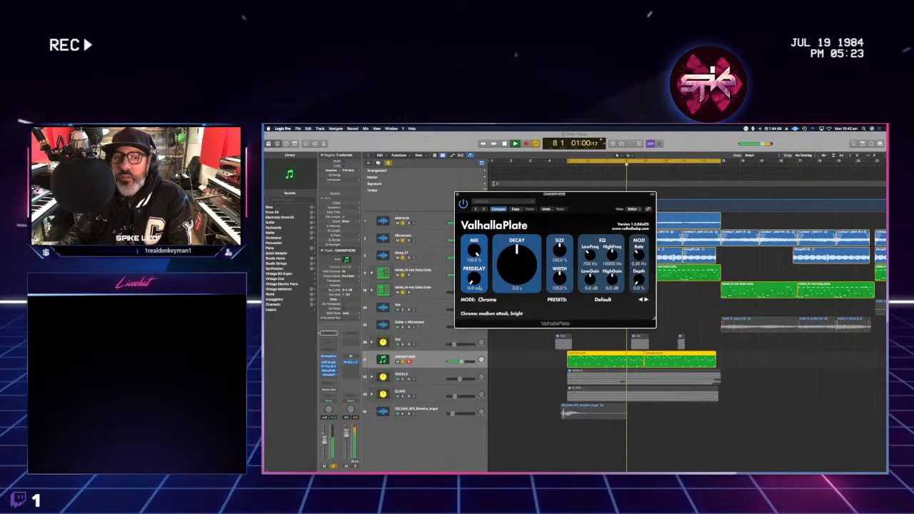
pyautogui.press('space')
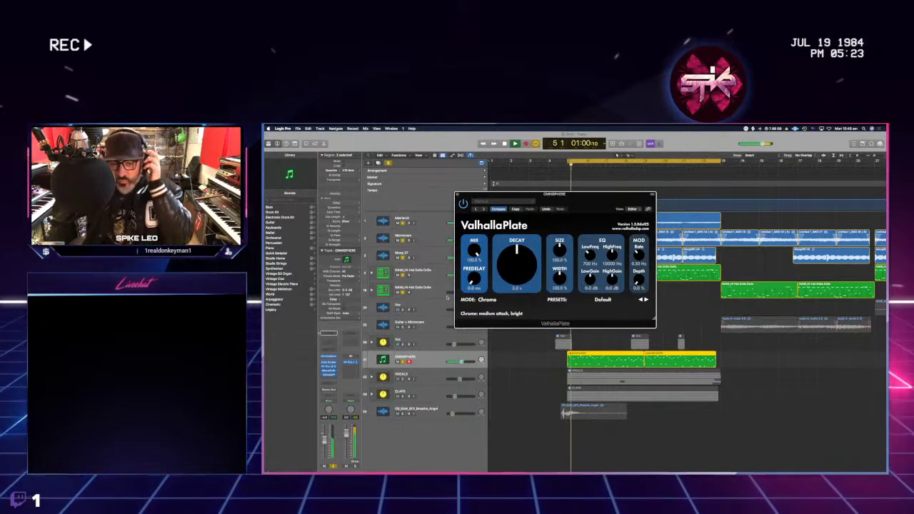
pyautogui.press('space')
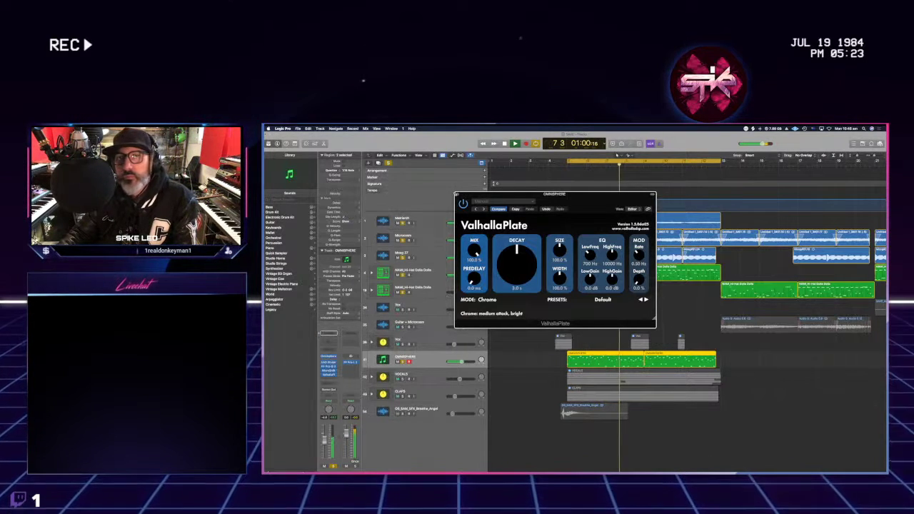
pyautogui.click(459, 194)
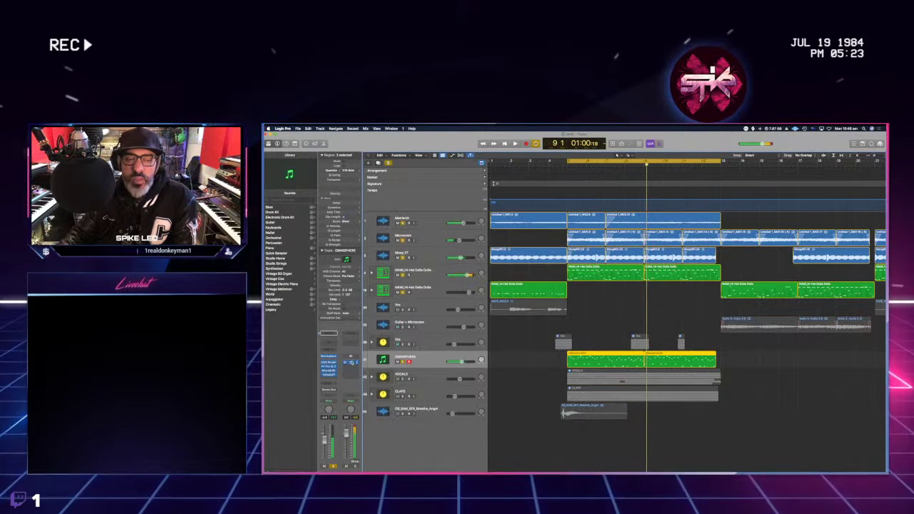
# - Add a bus send from the Omnisphere track to Aux 12 and place ValhallaPlate on that aux
pyautogui.click(329, 383)
pyautogui.moveTo(332, 390)
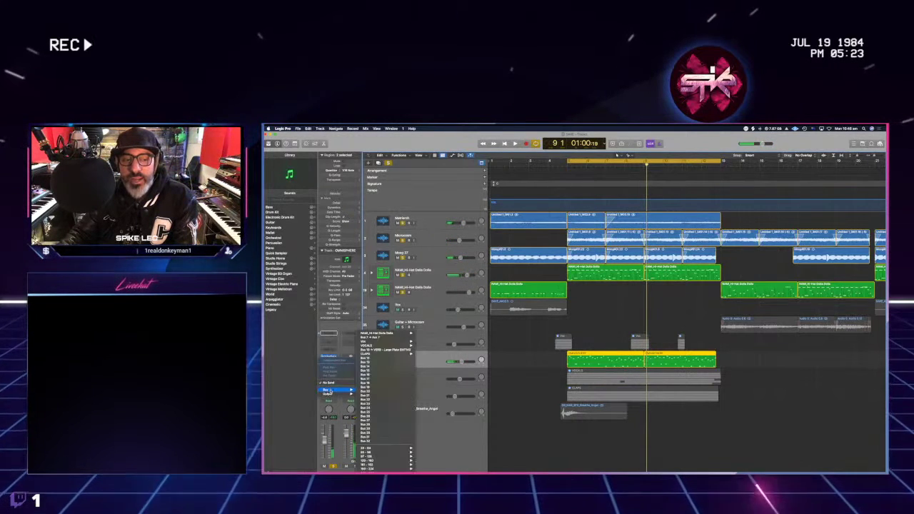
pyautogui.click(386, 349)
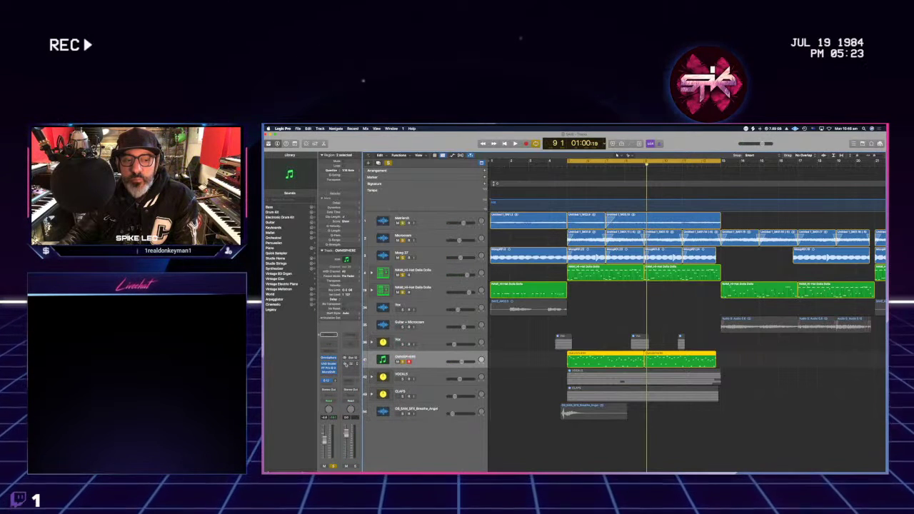
pyautogui.click(350, 363)
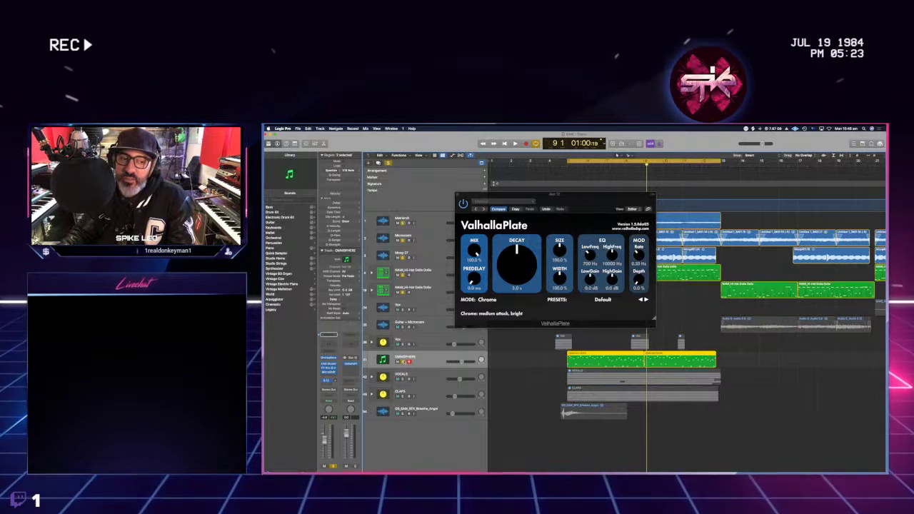
# - Keep only the Omnisphere track soloed and play the loop to hear its ValhallaPlate send
pyautogui.press('s')
pyautogui.press('space')
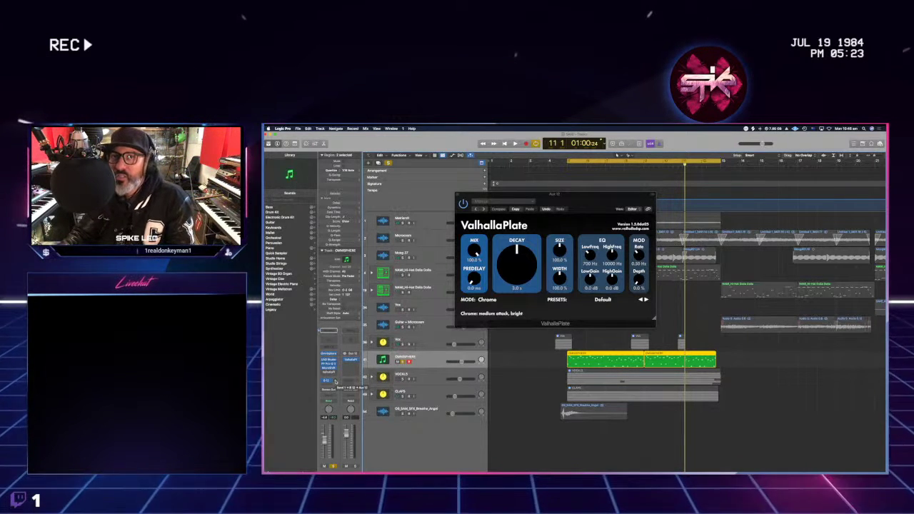
pyautogui.press('space')
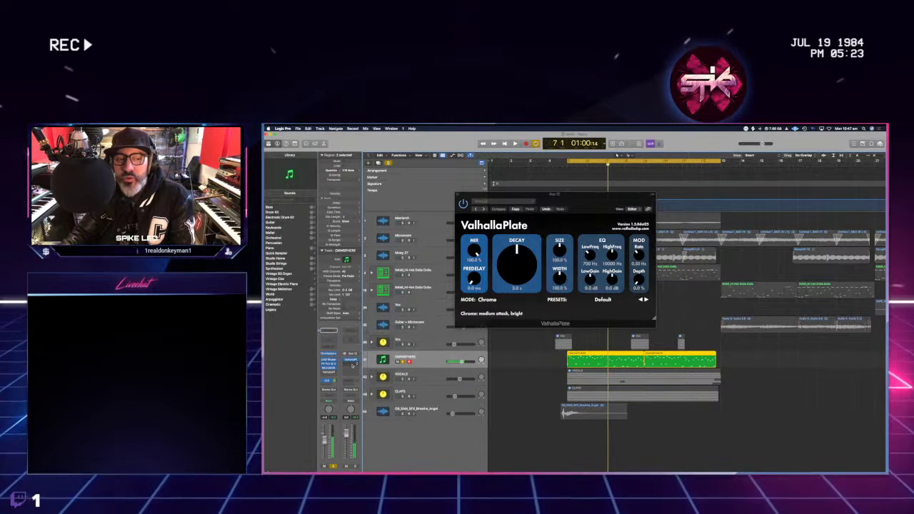
# - Insert FF Pro-Q 3 after ValhallaPlate on Aux 12 and add a low-cut band
pyautogui.click(351, 364)
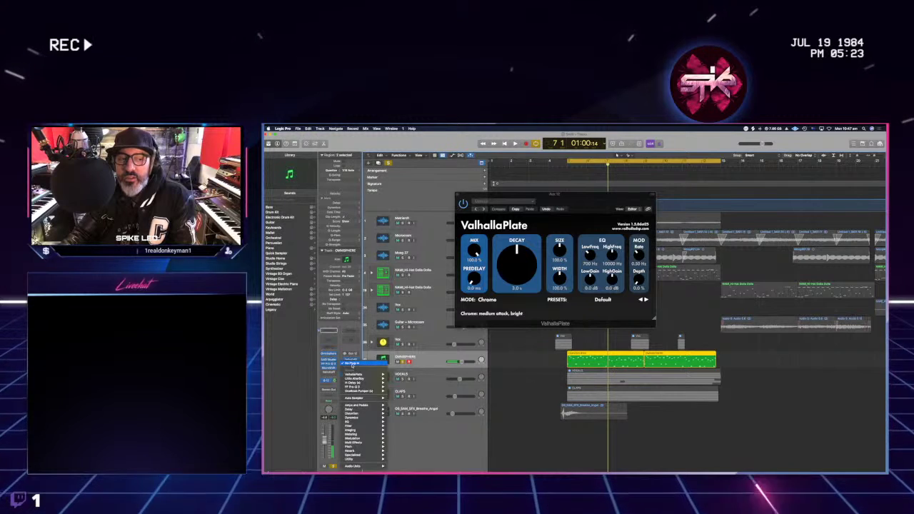
pyautogui.click(357, 386)
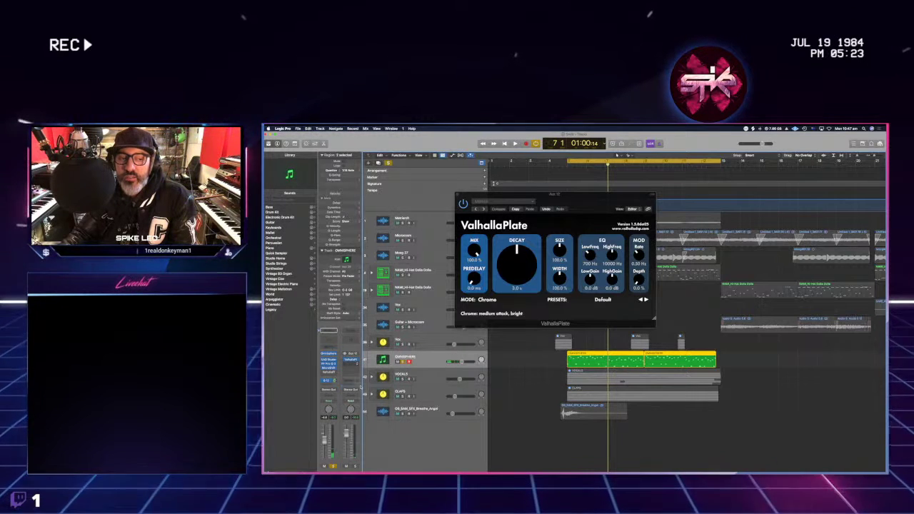
pyautogui.click(479, 287)
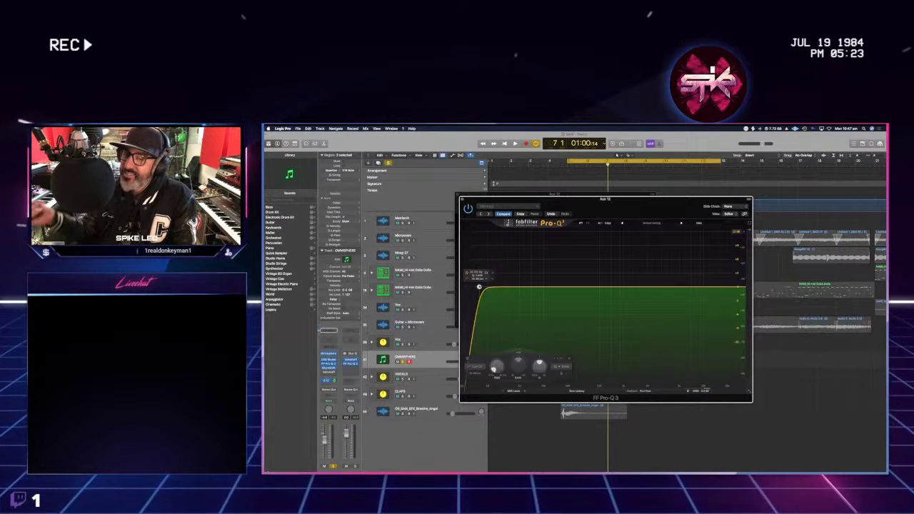
# - Solo Aux 12 during playback, move the Pro-Q 3 low cut up into the low mids, and add a high cut
pyautogui.press('space')
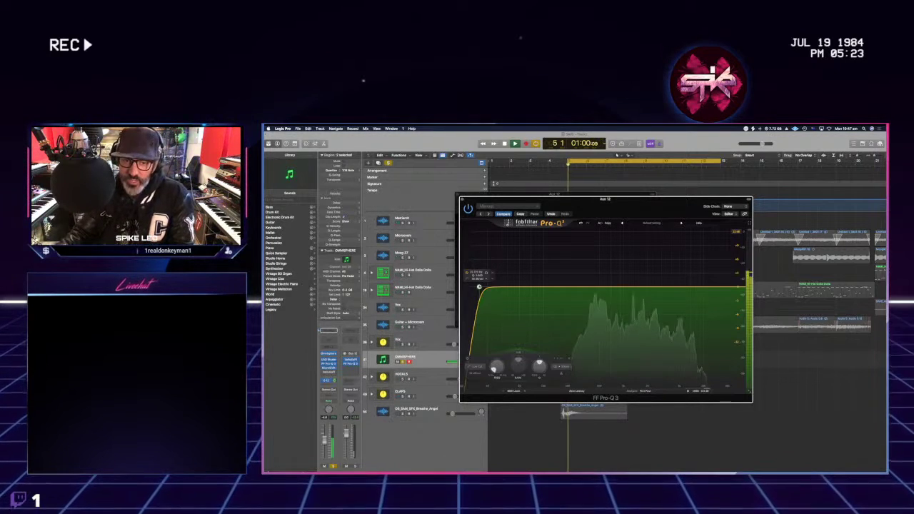
pyautogui.click(342, 466)
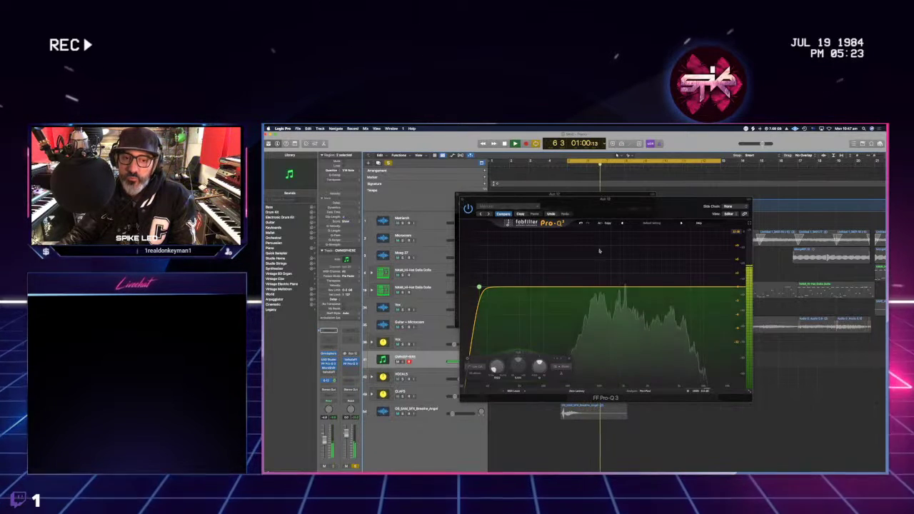
pyautogui.moveTo(479, 287); pyautogui.dragTo(616, 286)
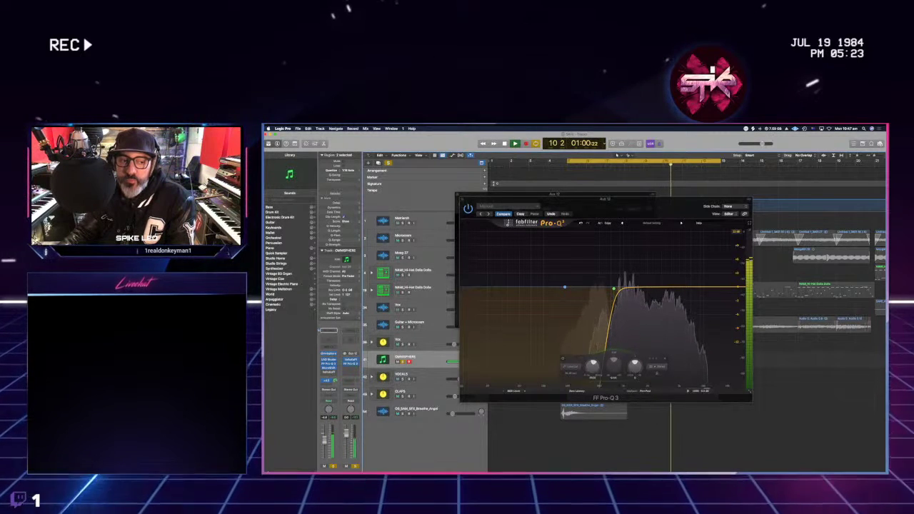
pyautogui.moveTo(613, 290)
pyautogui.mouseDown()
pyautogui.moveTo(543, 287)
pyautogui.moveTo(603, 292)
pyautogui.mouseUp()
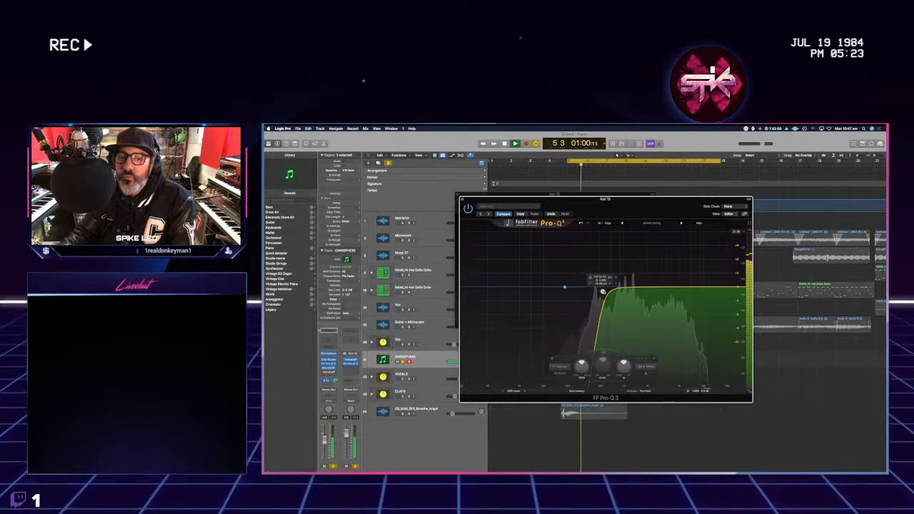
pyautogui.moveTo(736, 287); pyautogui.dragTo(664, 293)
pyautogui.click(606, 291)
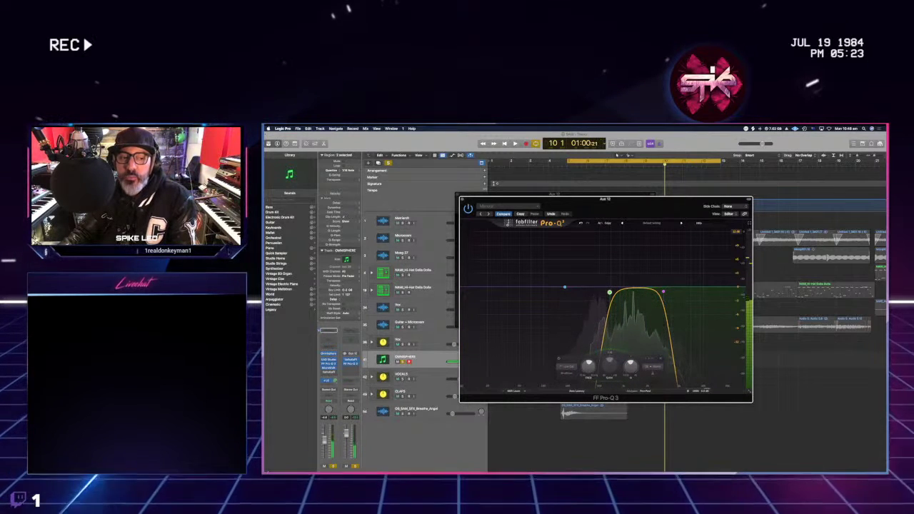
# - Insert the TAL-Chorus-LX plug-in after FF Pro-Q 3 on Aux 12
pyautogui.click(355, 368)
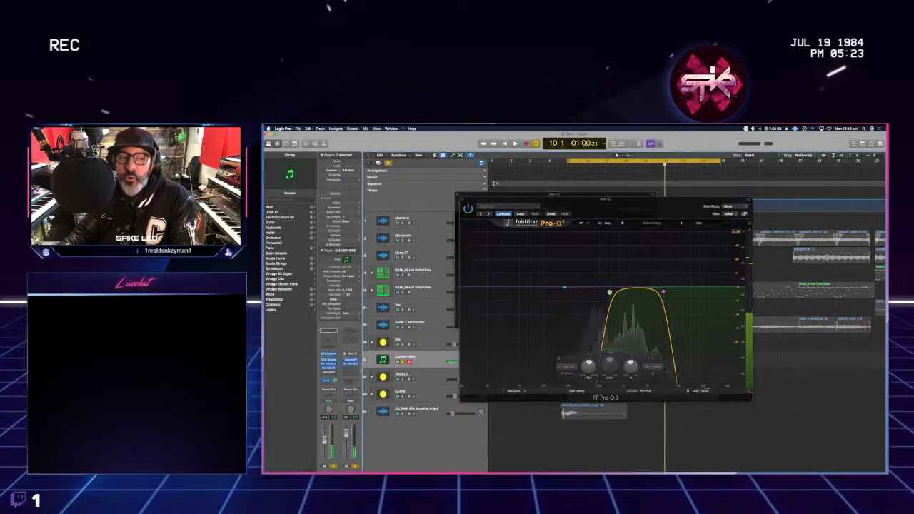
pyautogui.click(352, 367)
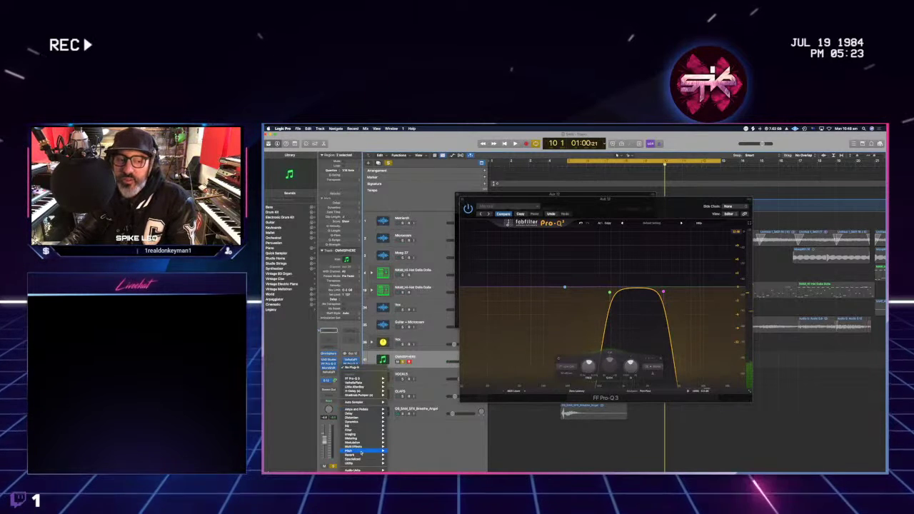
pyautogui.moveTo(352, 470)
pyautogui.moveTo(432, 448)
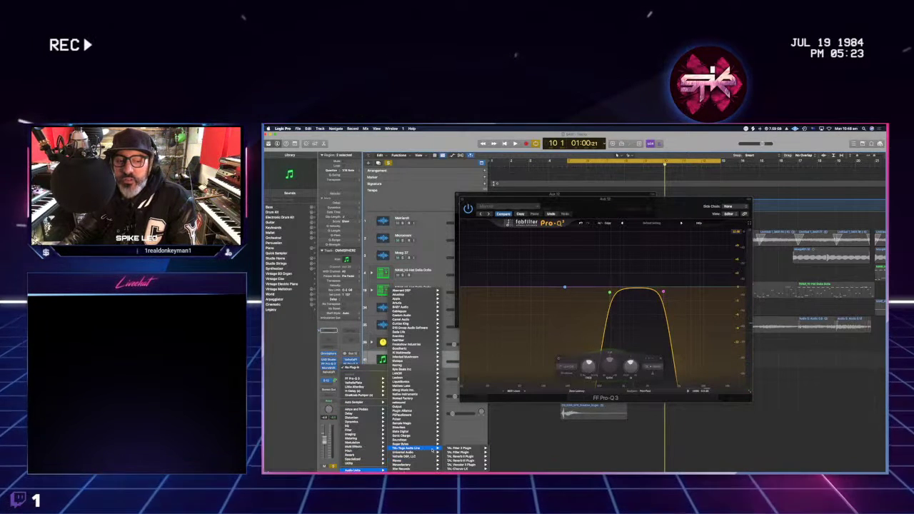
pyautogui.click(499, 470)
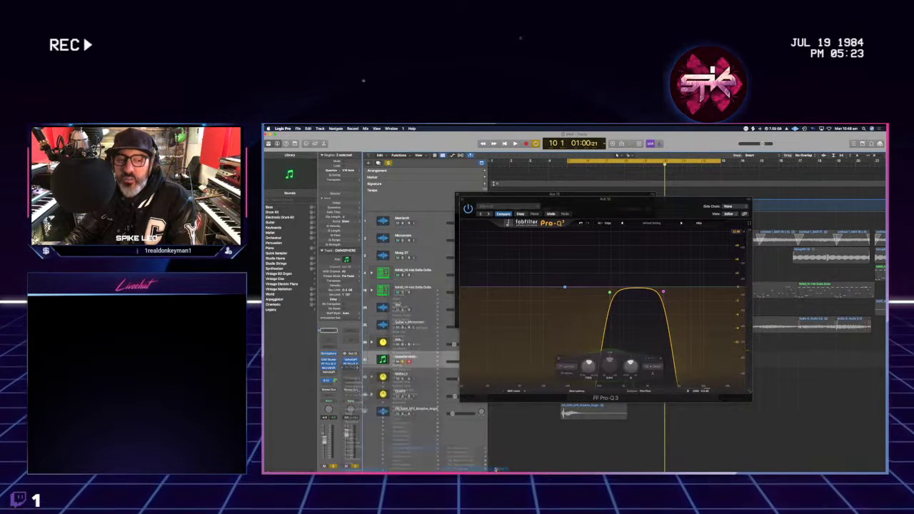
# - Play the loop with Aux 12 soloed and raise the Pro-Q 3 high-cut frequency to let through more treble
pyautogui.press('space')
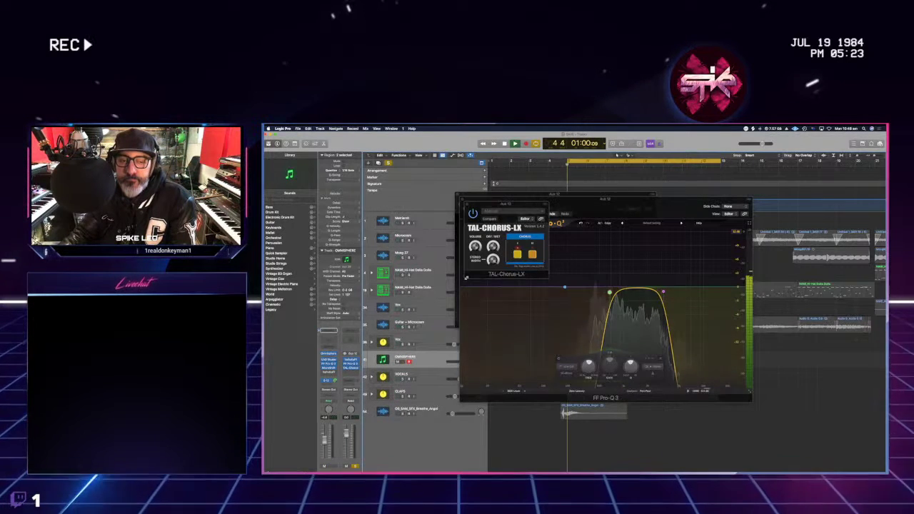
pyautogui.moveTo(663, 293); pyautogui.dragTo(711, 292)
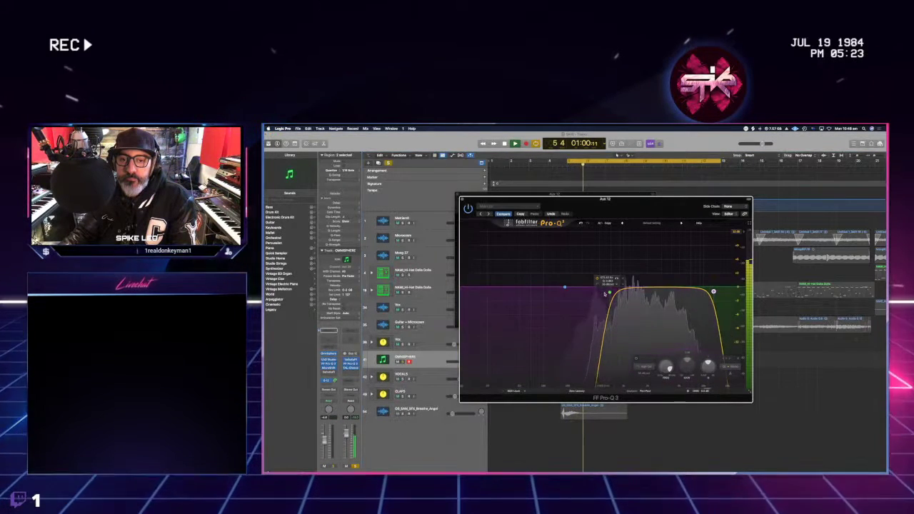
# - Lower the Pro-Q 3 high-cut frequency on Aux 12 to remove more treble from the reverb
pyautogui.moveTo(610, 291)
pyautogui.mouseDown()
pyautogui.moveTo(515, 287)
pyautogui.moveTo(609, 288)
pyautogui.mouseUp()
pyautogui.moveTo(714, 291); pyautogui.dragTo(674, 290)
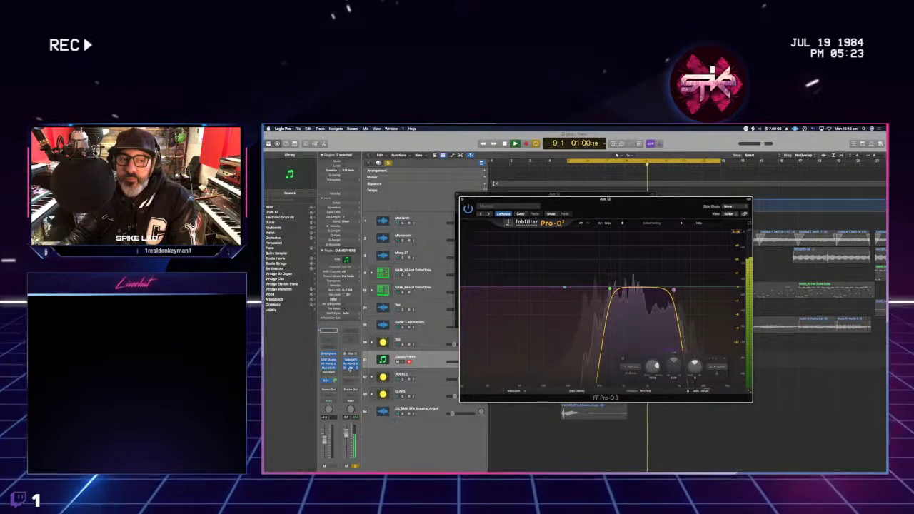
# - Toggle chorus II in TAL-Chorus-LX on Aux 12 and close the open plug-in windows
pyautogui.click(350, 368)
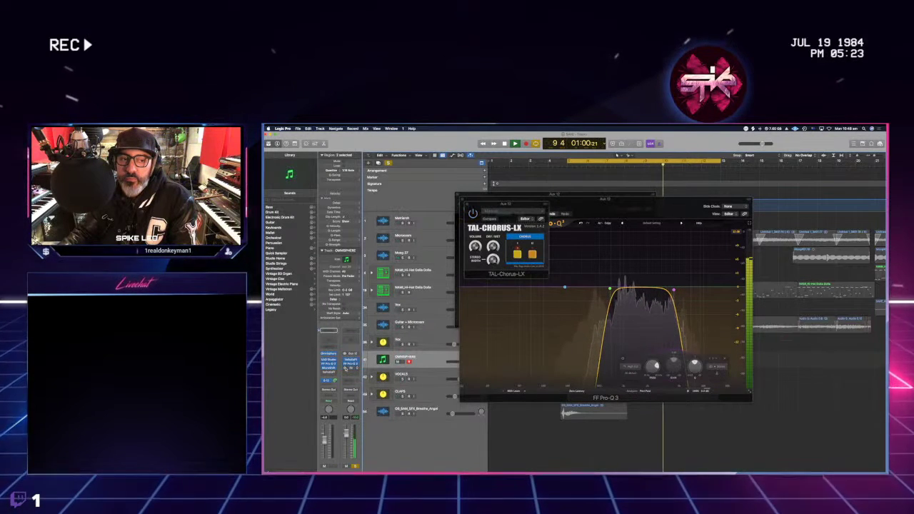
pyautogui.click(533, 255)
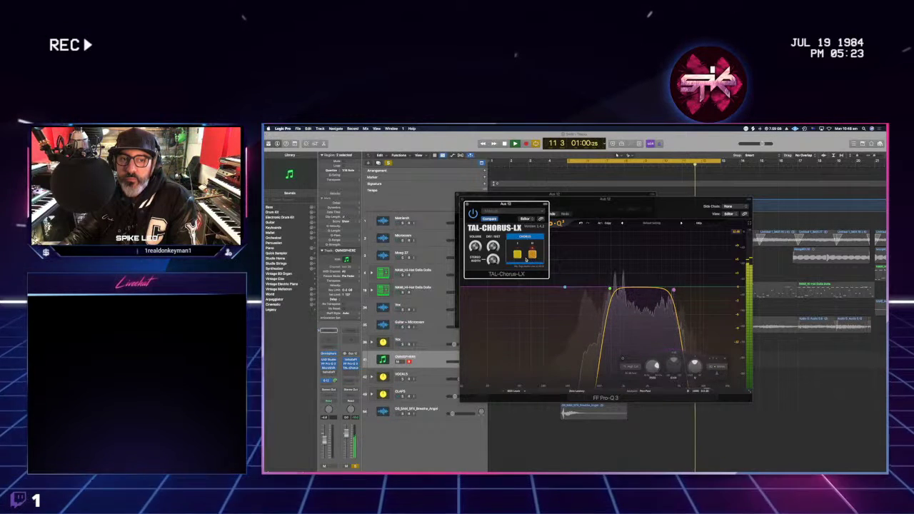
pyautogui.click(465, 204)
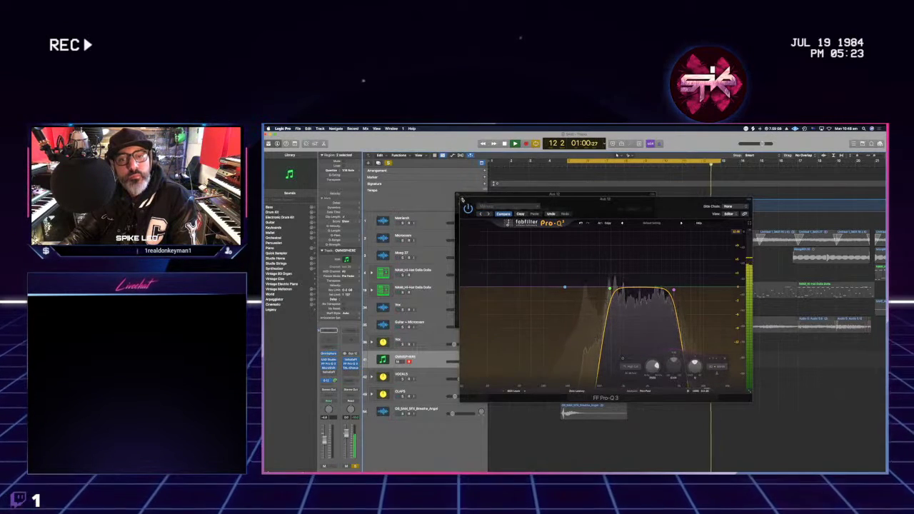
pyautogui.click(462, 200)
pyautogui.click(458, 198)
# - Insert the stereo Soundtoys PhaseMistress after TAL-Chorus-LX on Aux 12, start playback, and move the plug-in window down
pyautogui.click(351, 372)
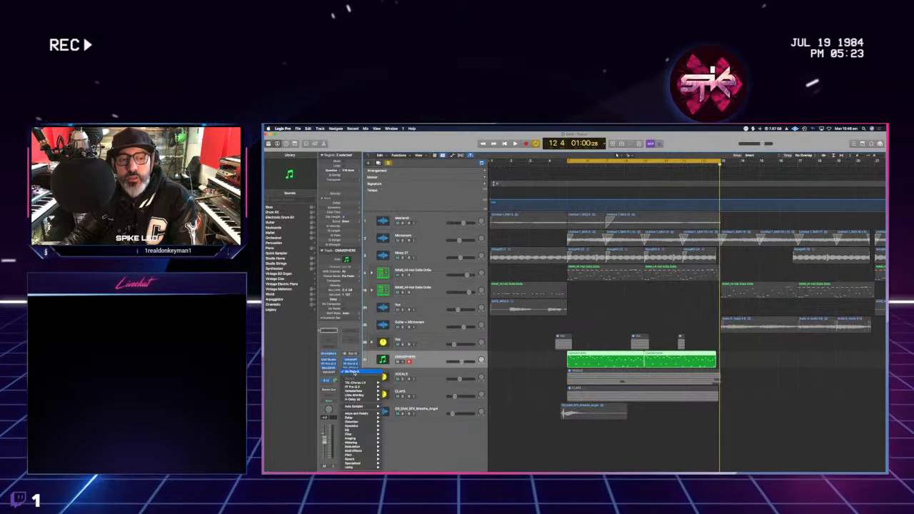
pyautogui.moveTo(361, 469)
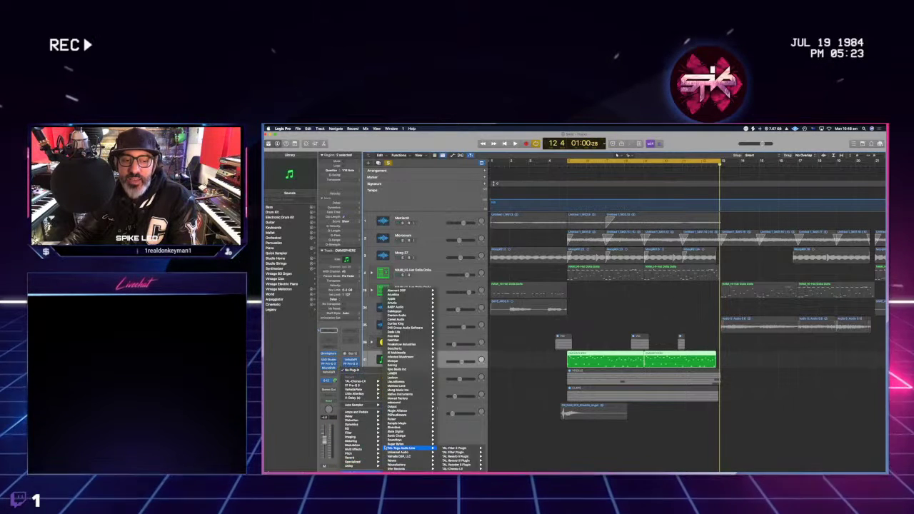
pyautogui.moveTo(397, 440)
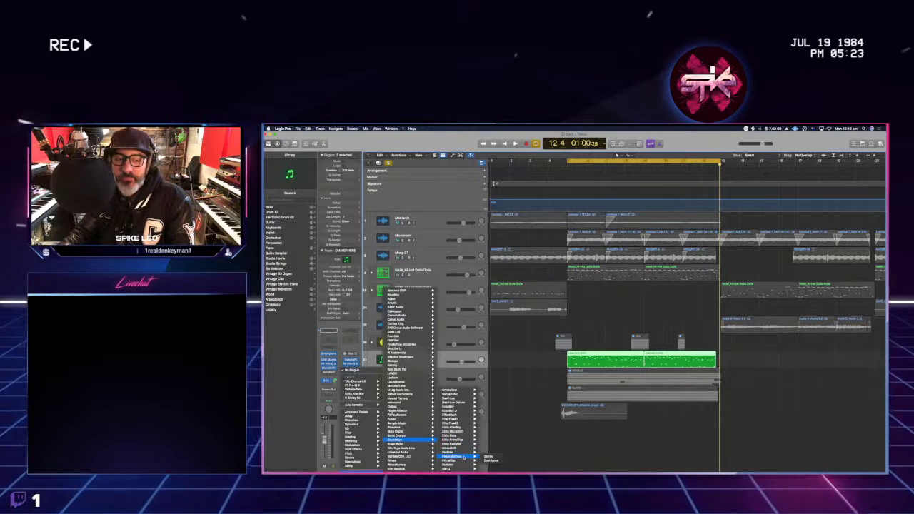
pyautogui.moveTo(461, 456)
pyautogui.click(498, 456)
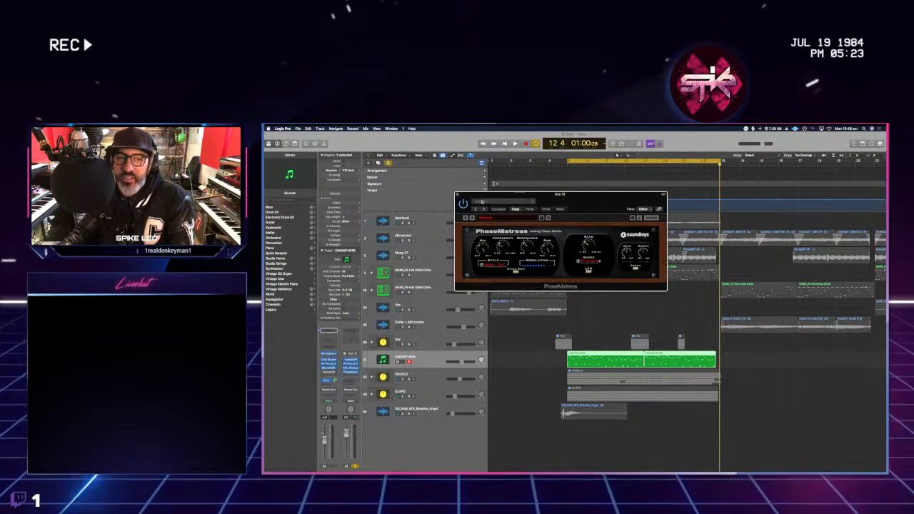
pyautogui.press('space')
pyautogui.moveTo(483, 202); pyautogui.dragTo(494, 220)
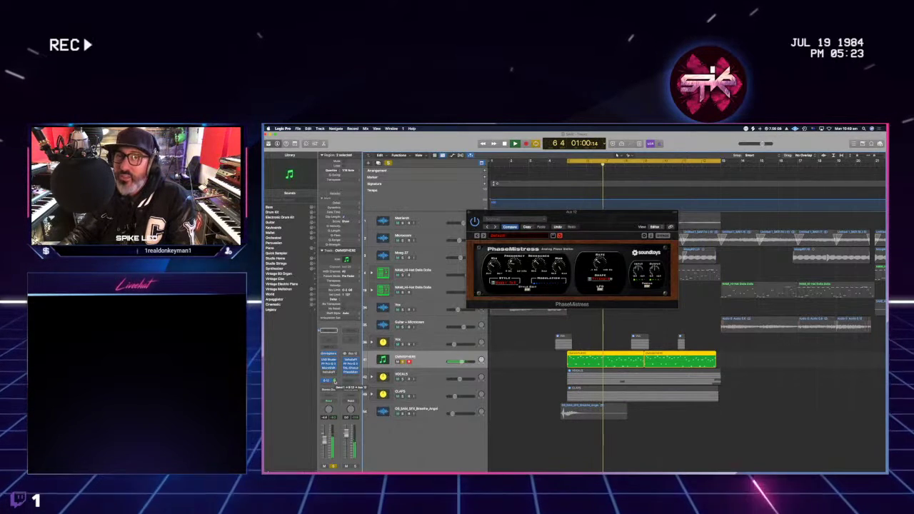
# - Insert the Waves OneKnob Pumper (s) plug-in after PhaseMistress on Aux 12
pyautogui.click(348, 371)
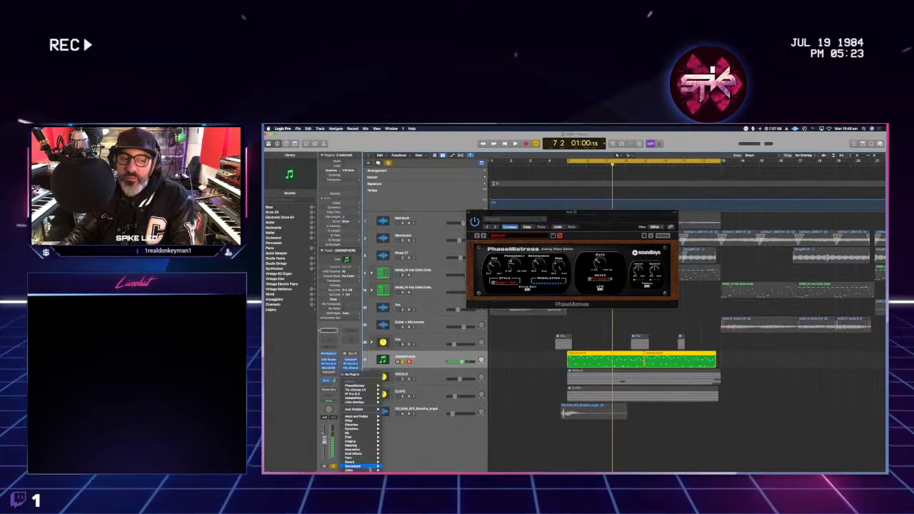
pyautogui.moveTo(408, 462)
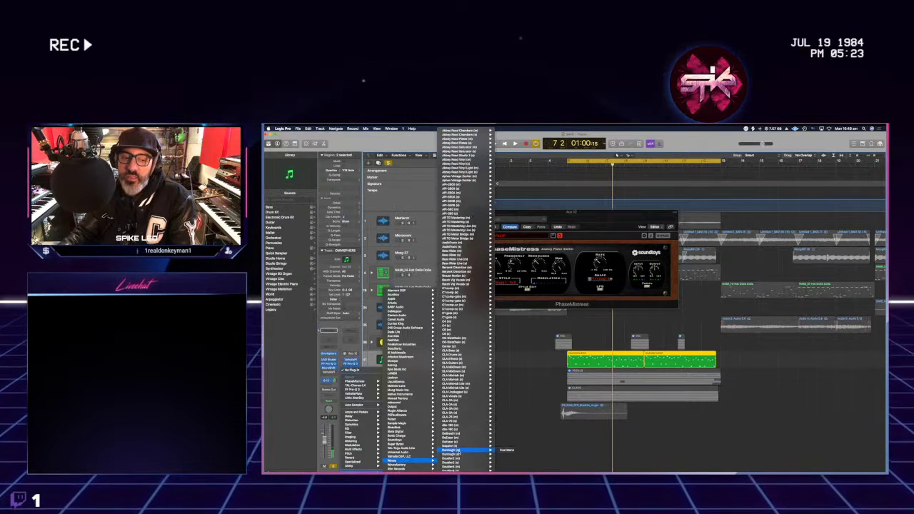
pyautogui.moveTo(475, 451)
pyautogui.scroll(15, 464, 429)
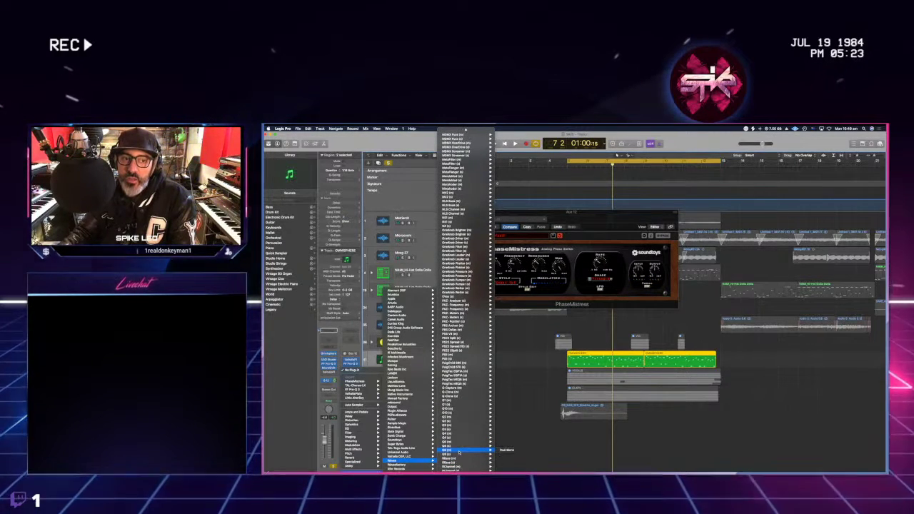
pyautogui.click(503, 285)
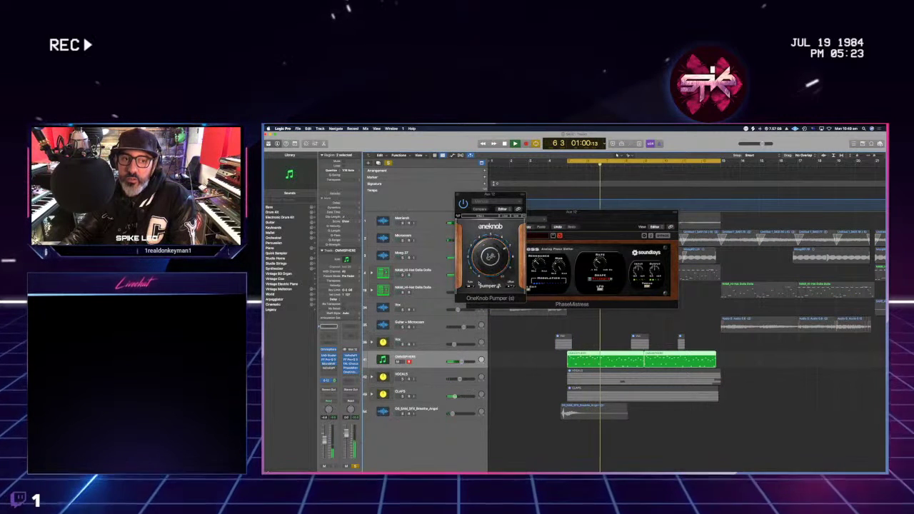
# - Try different rate divisions in OneKnob Pumper while the loop plays
pyautogui.click(477, 286)
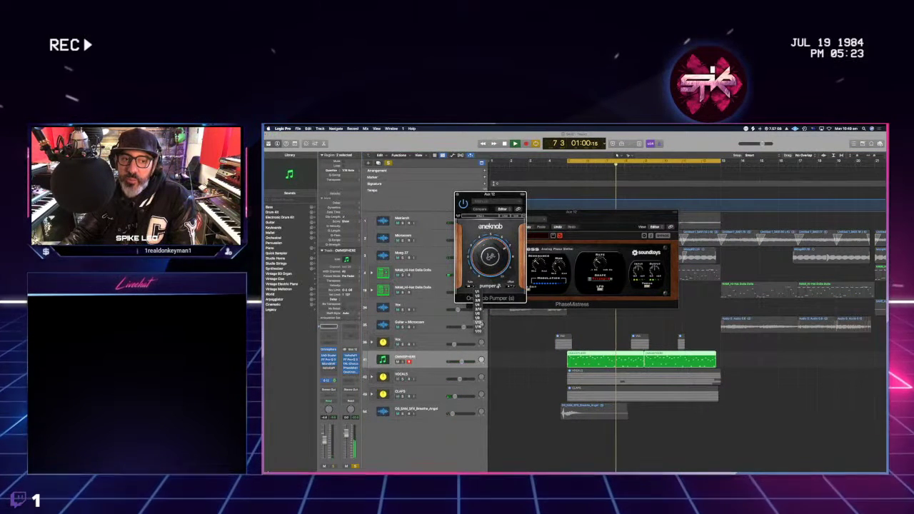
pyautogui.click(478, 315)
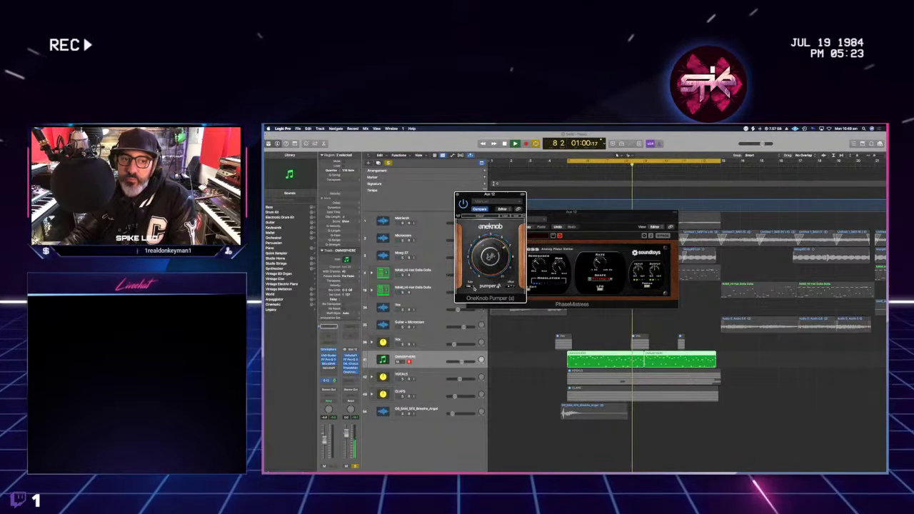
pyautogui.click(474, 288)
pyautogui.click(478, 328)
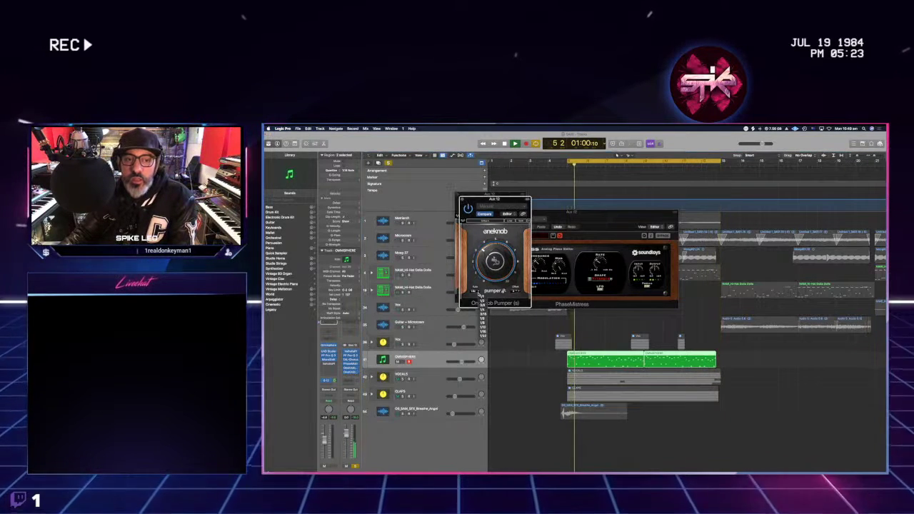
# - Change the rate division of the second OneKnob Pumper on Aux 12 and close its window
pyautogui.click(473, 292)
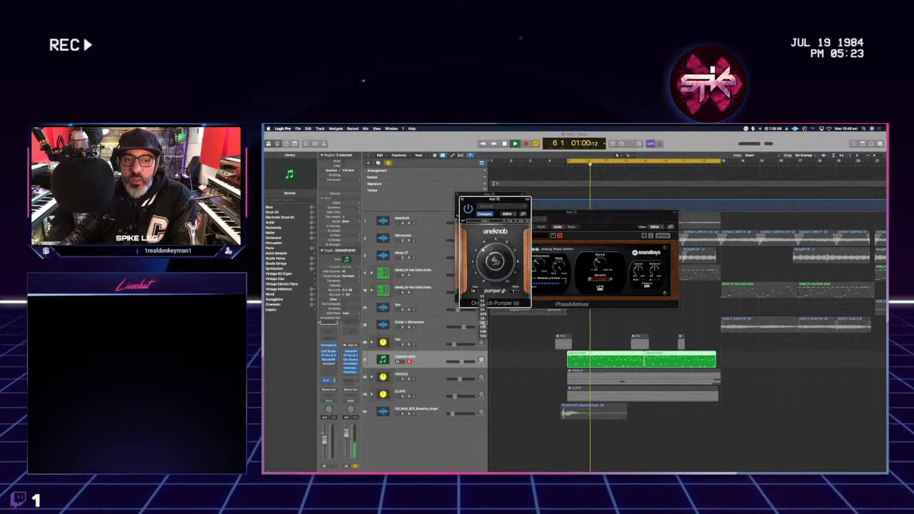
pyautogui.click(483, 295)
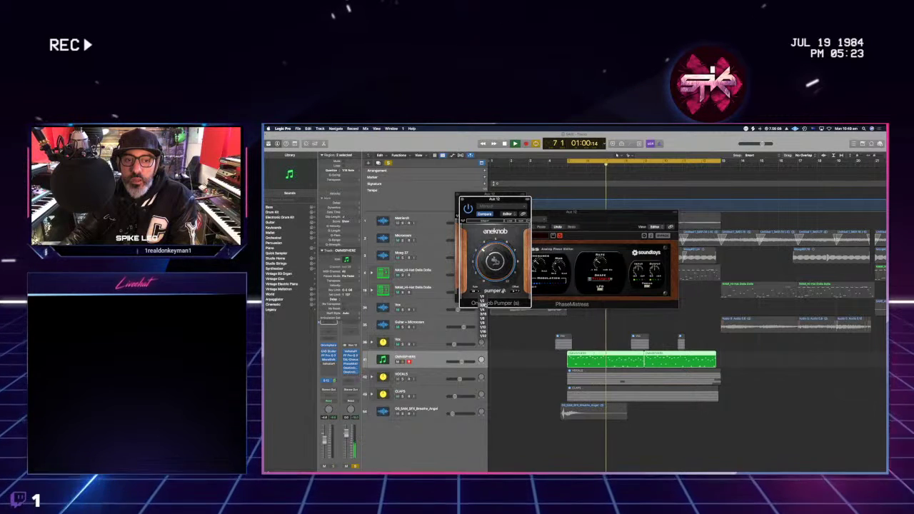
pyautogui.click(483, 314)
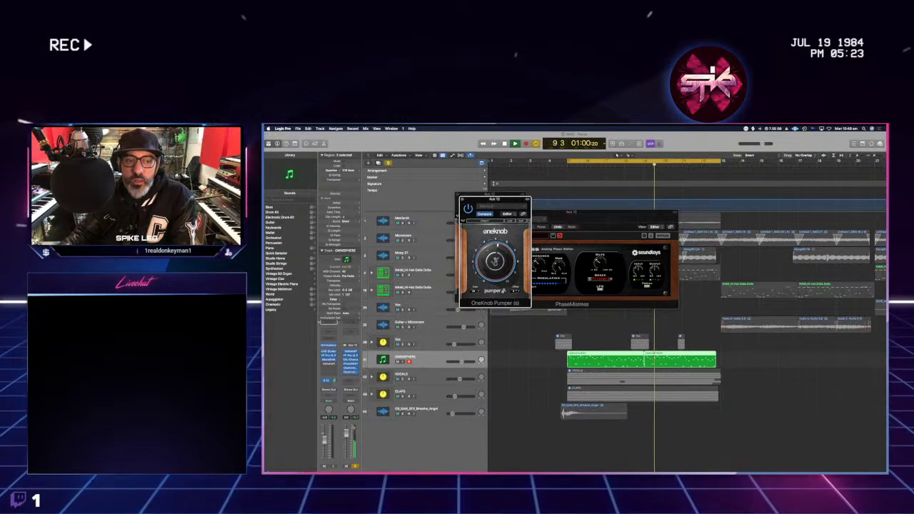
pyautogui.hotkey('ctrl', 's')
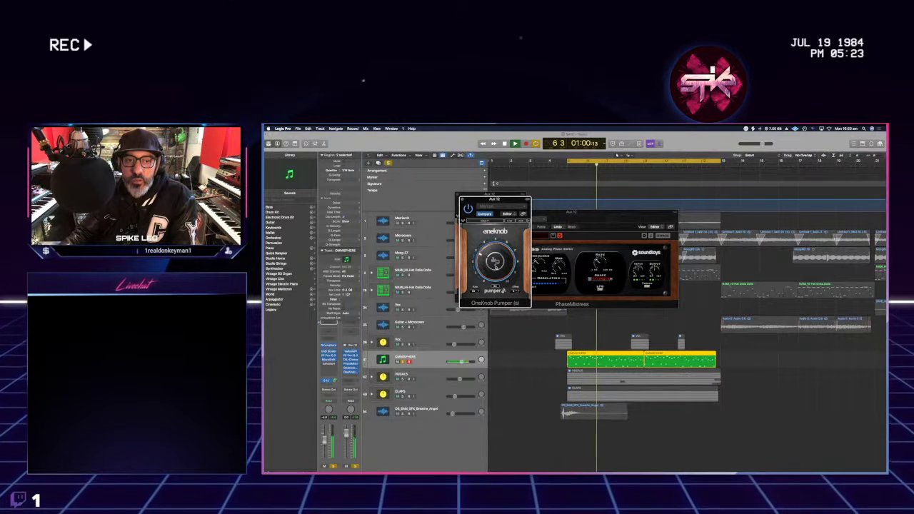
pyautogui.press('super+w')
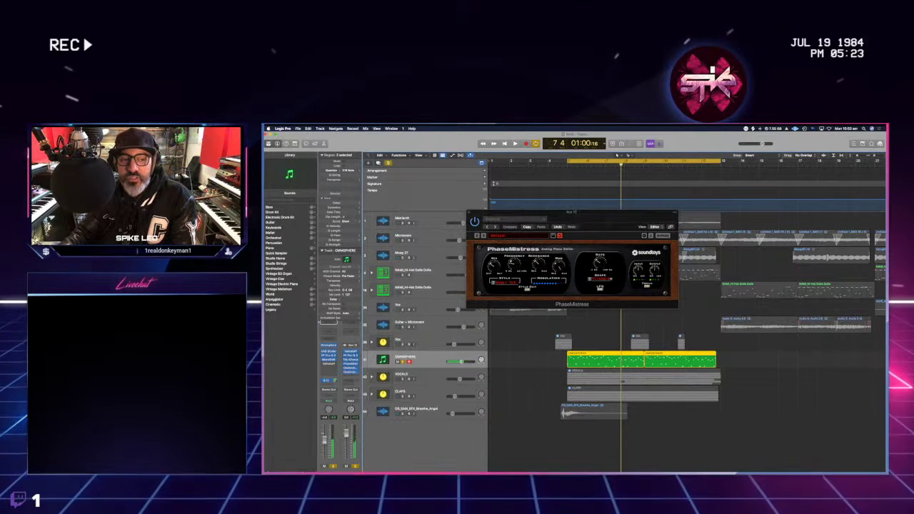
# - Play the loop from its start, reopen the second OneKnob Pumper, and listen to Aux 12 in solo
pyautogui.press('space')
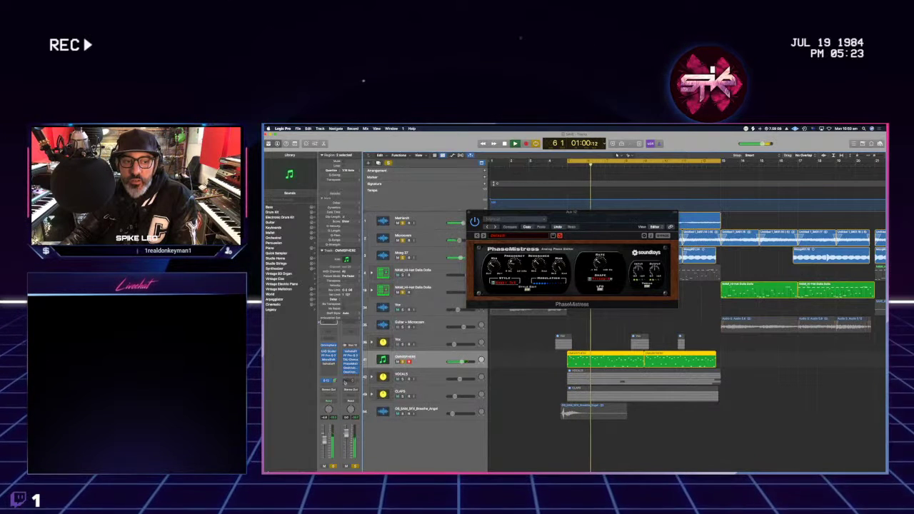
pyautogui.press('Return')
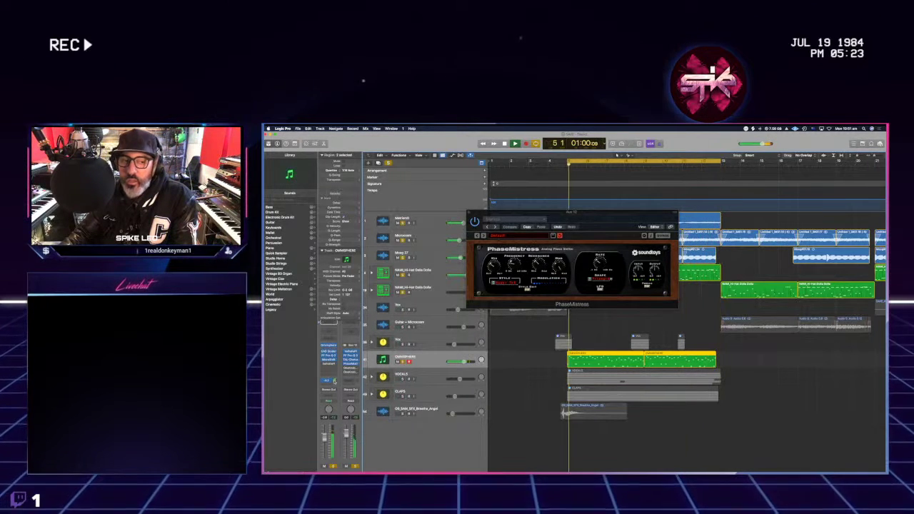
pyautogui.click(346, 373)
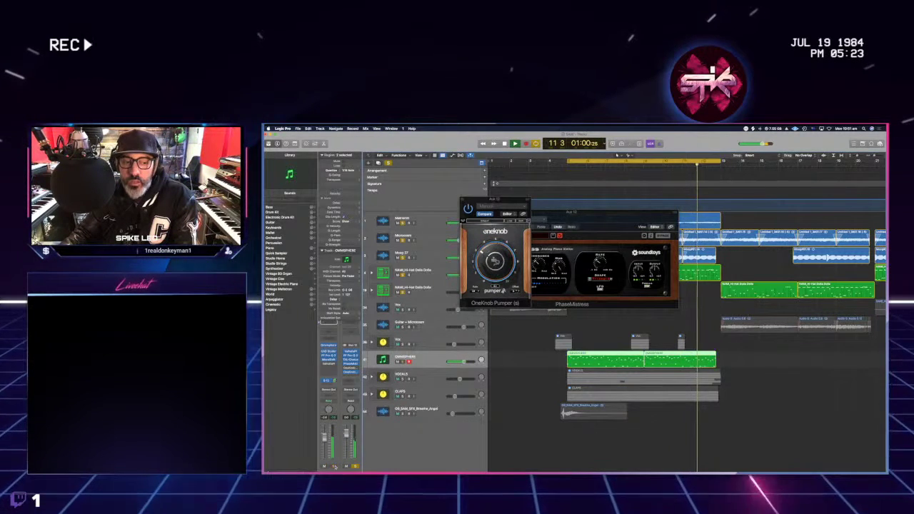
pyautogui.click(355, 466)
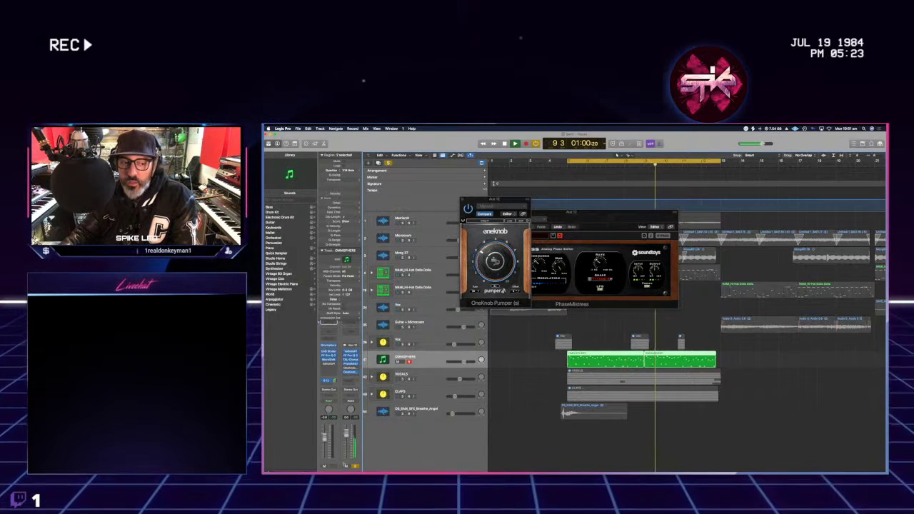
# - Clear the solo, play OMNISPHERE soloed without its send, and review the ValhallaPlate insert on that track
pyautogui.press('s')
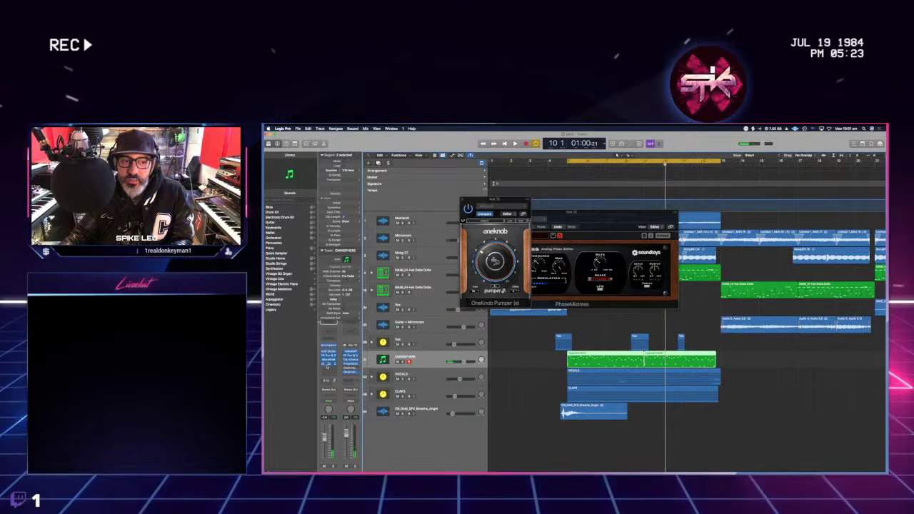
pyautogui.press('space')
pyautogui.press('space')
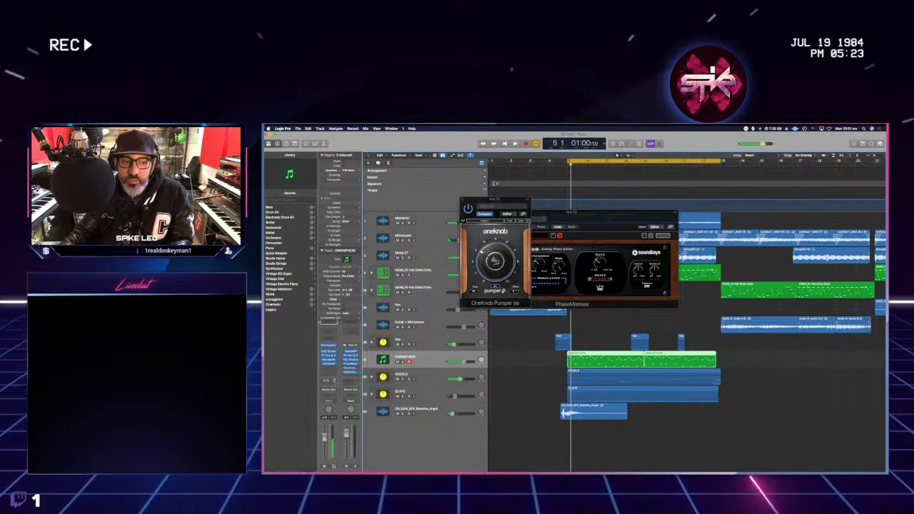
pyautogui.press('s')
pyautogui.press('space')
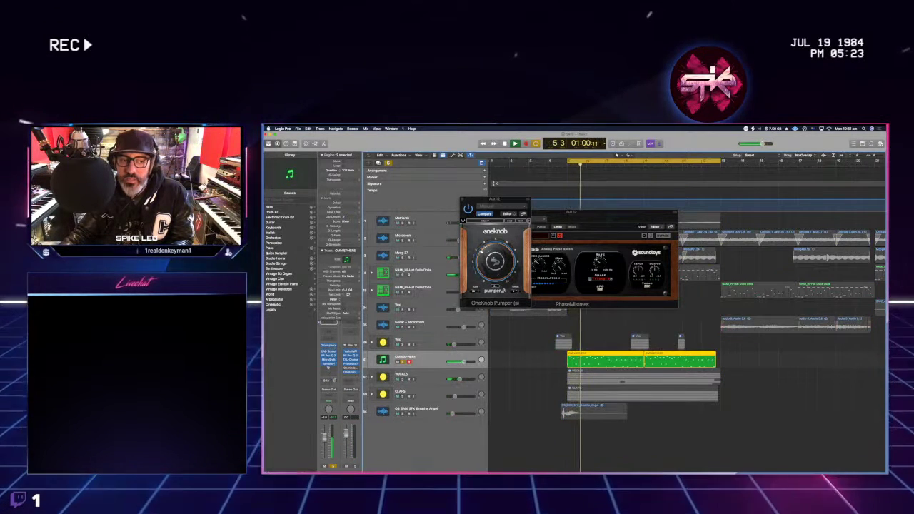
pyautogui.click(328, 364)
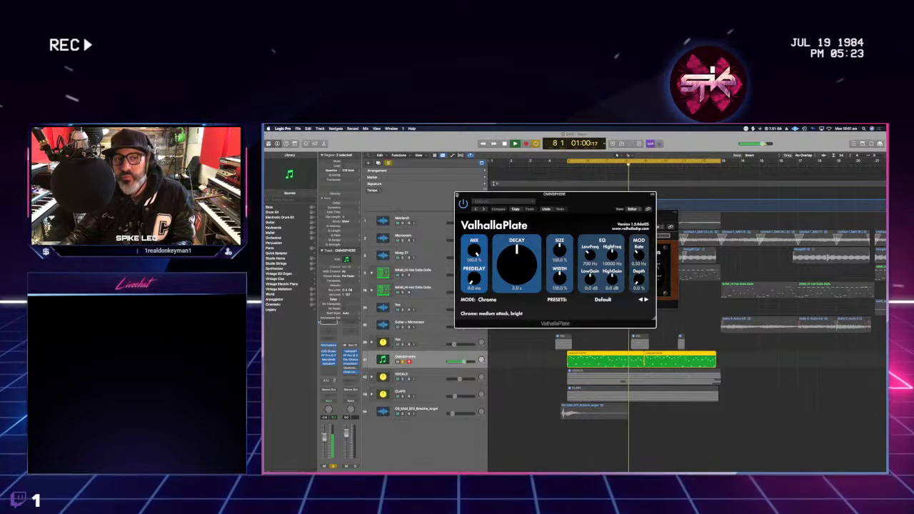
pyautogui.press('super+w')
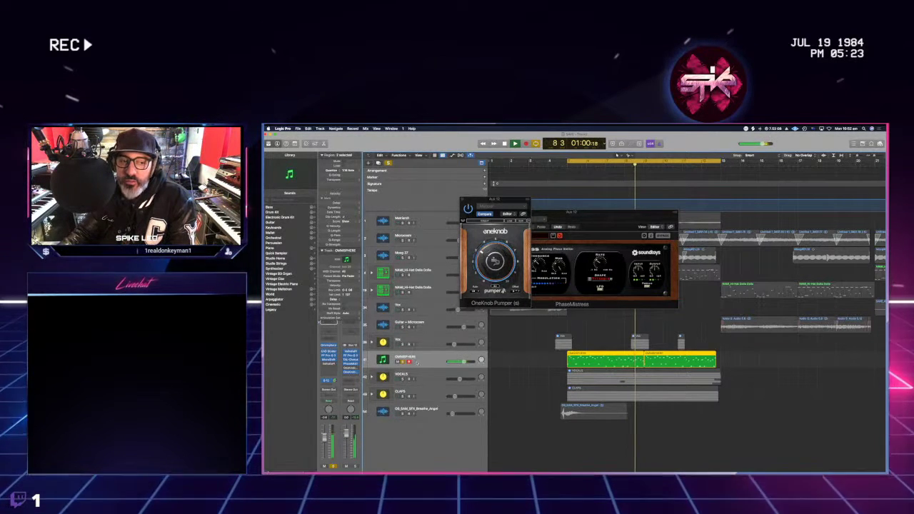
# - Solo the first four tracks along with OMNISPHERE, play the loop, and close the OneKnob Pumper and PhaseMistress windows
pyautogui.moveTo(403, 223); pyautogui.dragTo(402, 282)
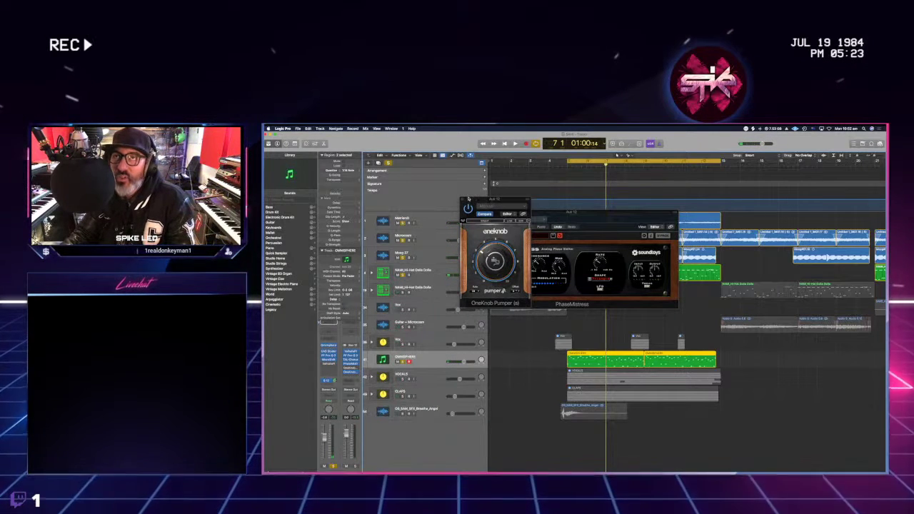
pyautogui.press('space')
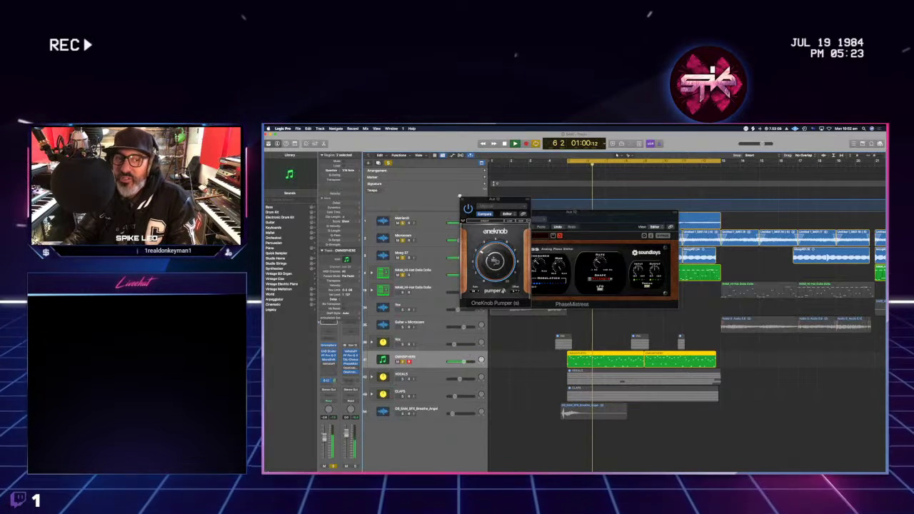
pyautogui.click(464, 202)
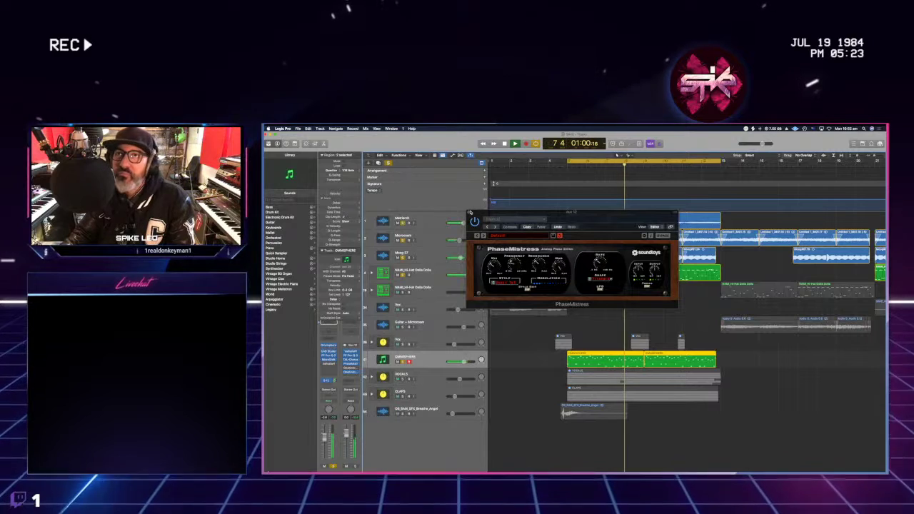
pyautogui.click(470, 212)
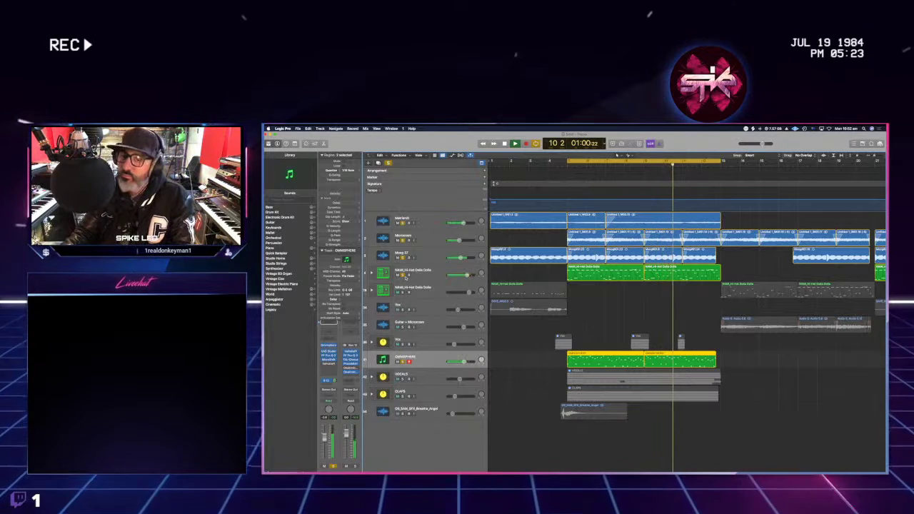
# - Solo the VOCALS track stack, expand it to show its audio tracks, and play the loop
pyautogui.click(404, 378)
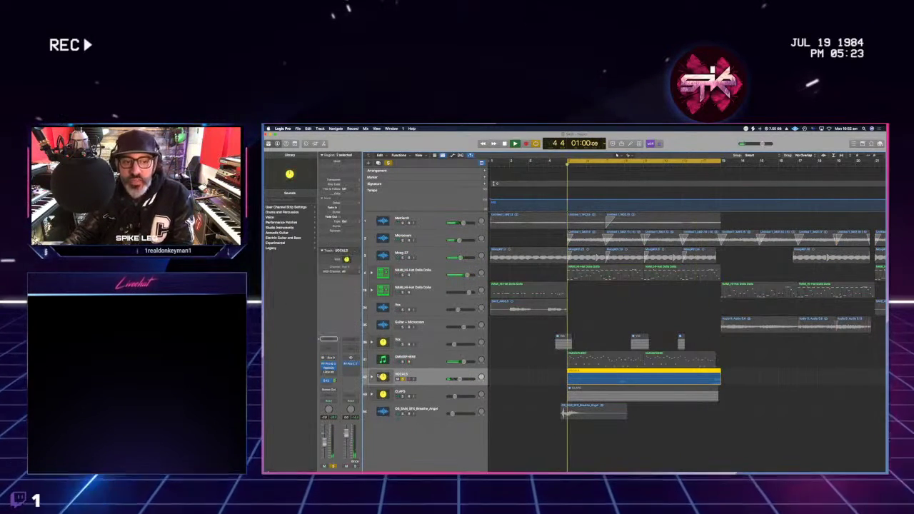
pyautogui.click(372, 376)
pyautogui.click(417, 392)
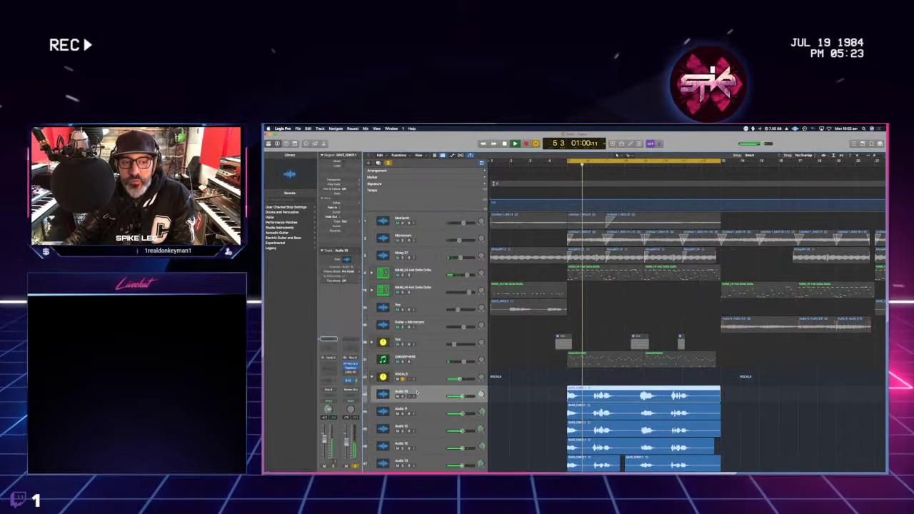
pyautogui.click(418, 376)
pyautogui.press('space')
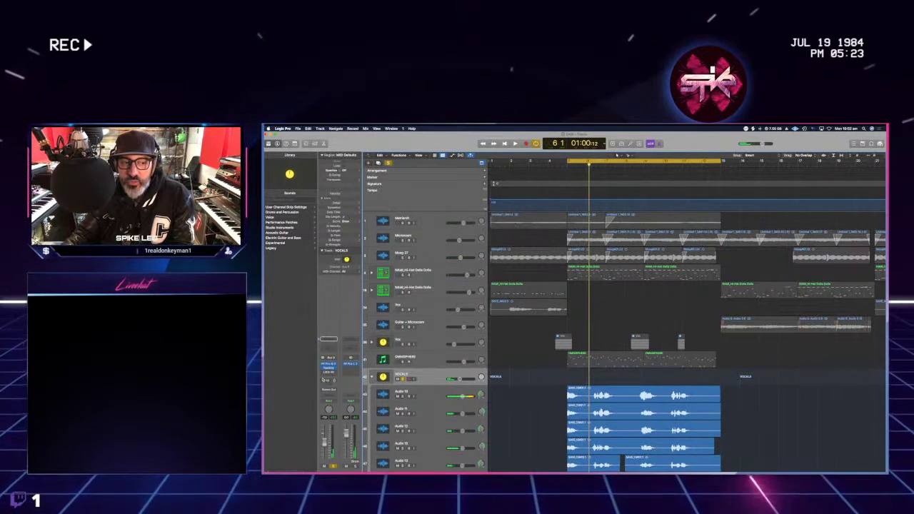
pyautogui.press('space')
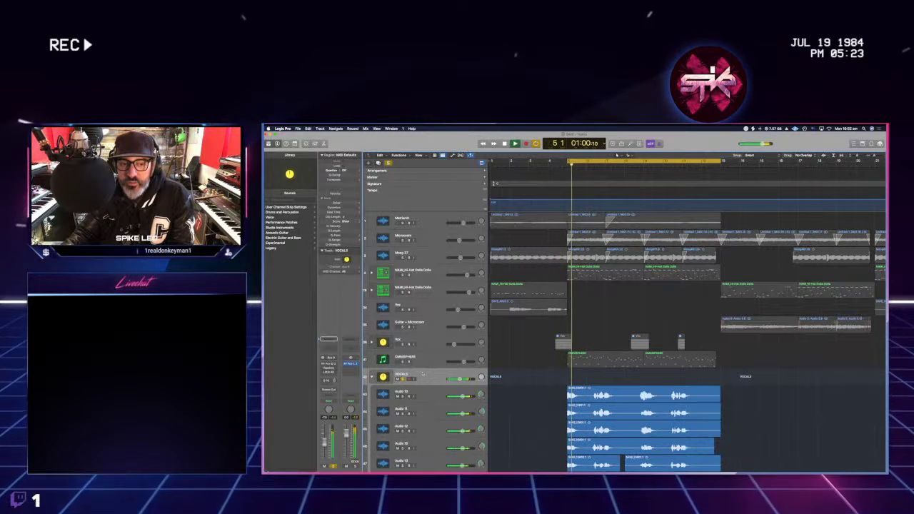
# - Review the individual vocal tracks and the FF Pro-Q 3 curve on the VOCALS stack while playing the loop
pyautogui.scroll(-3, 437, 386)
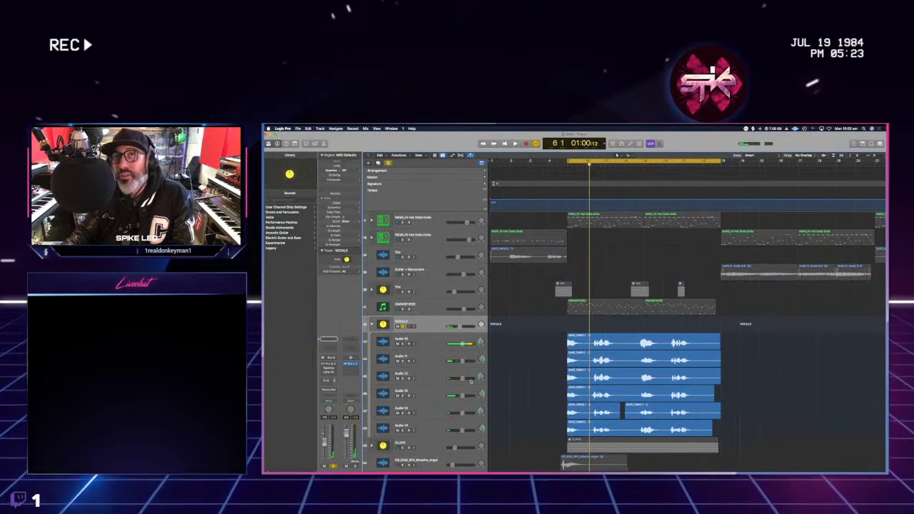
pyautogui.press('space')
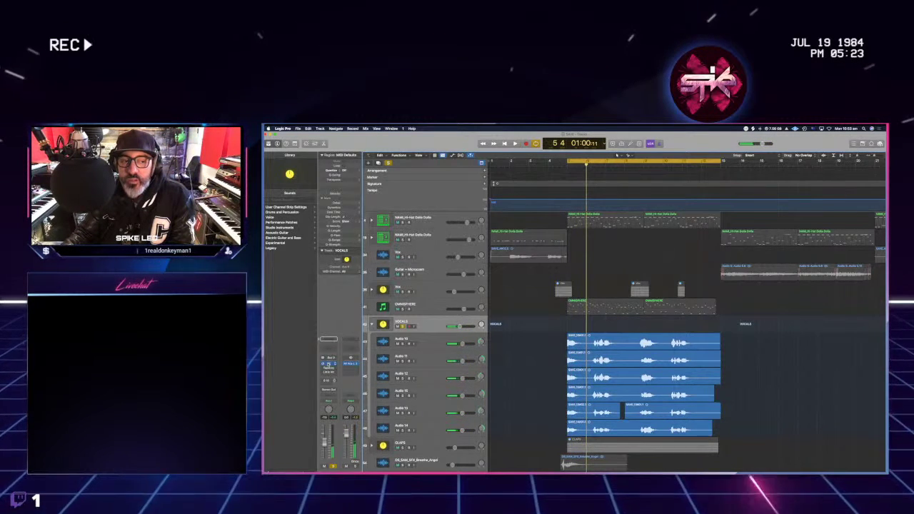
pyautogui.click(329, 364)
pyautogui.press('space')
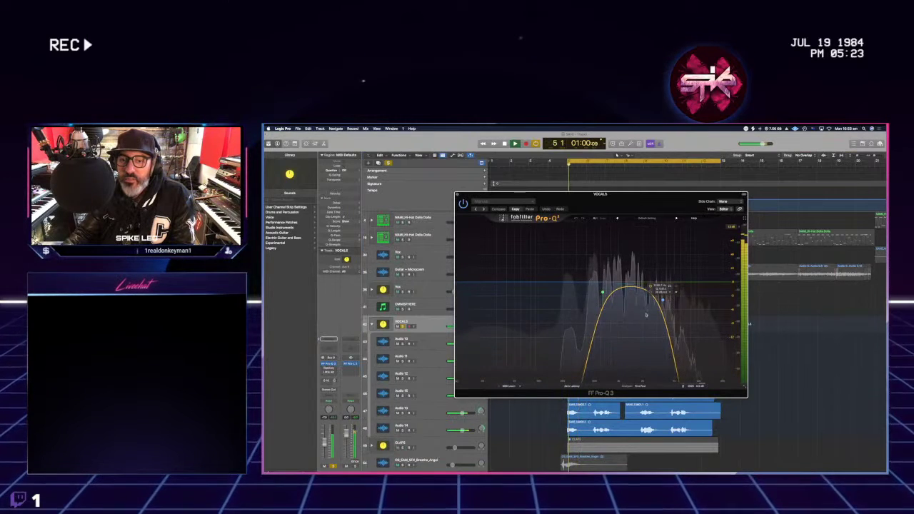
pyautogui.press('space')
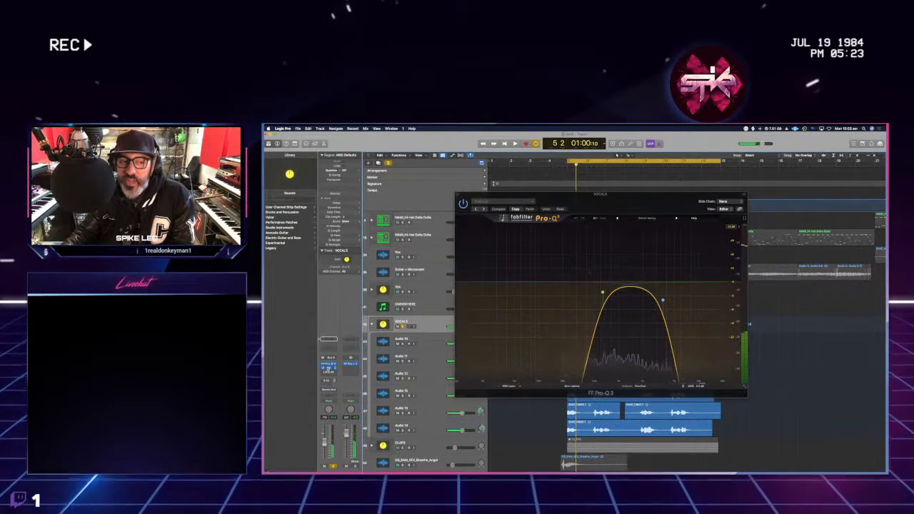
# - Audition the Tapeboy and Little AlterBoy inserts on the VOCALS stack, and close all open plug-in windows
pyautogui.click(329, 368)
pyautogui.press('space')
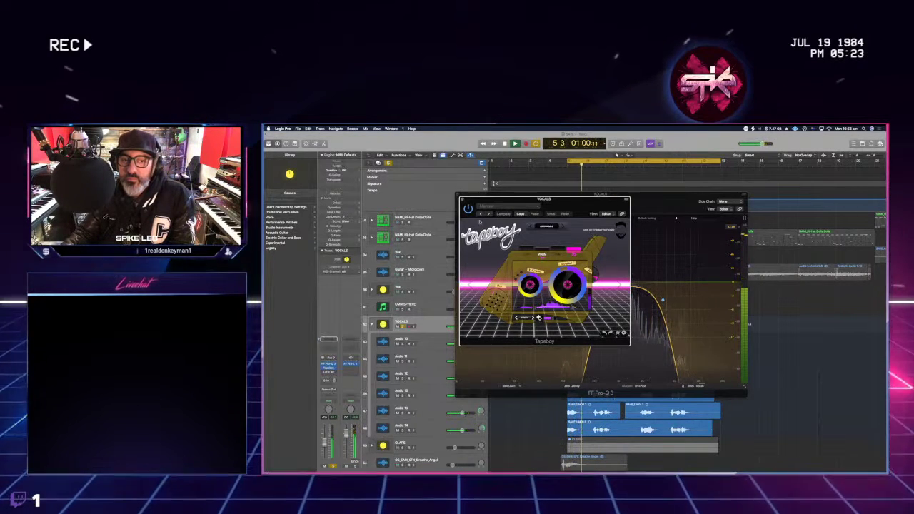
pyautogui.press('space')
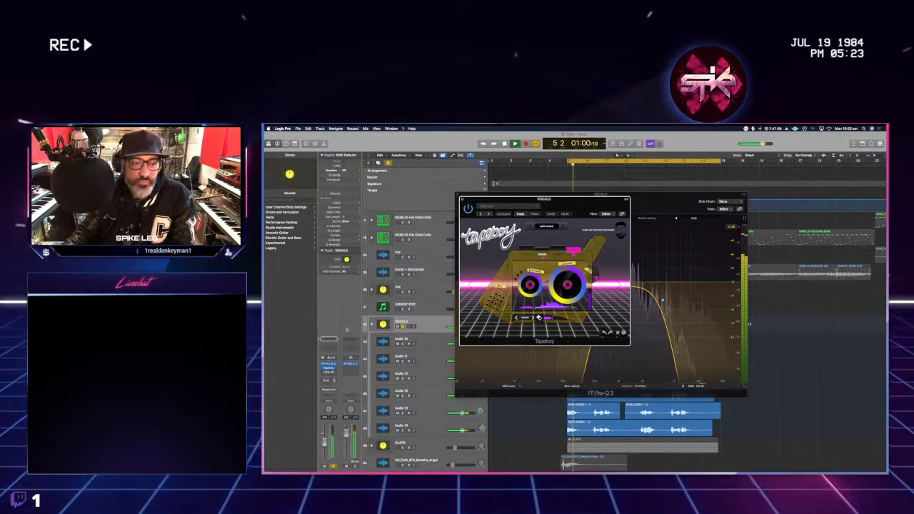
pyautogui.click(328, 373)
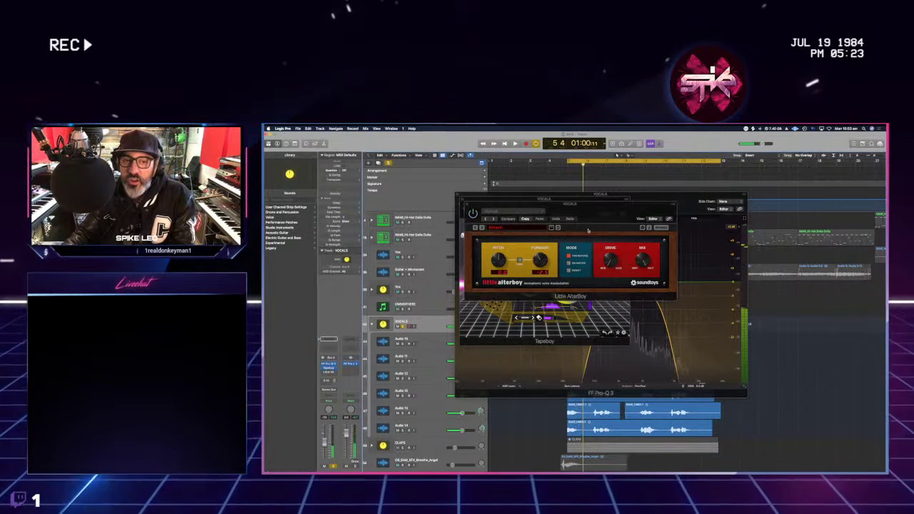
pyautogui.press('super+w')
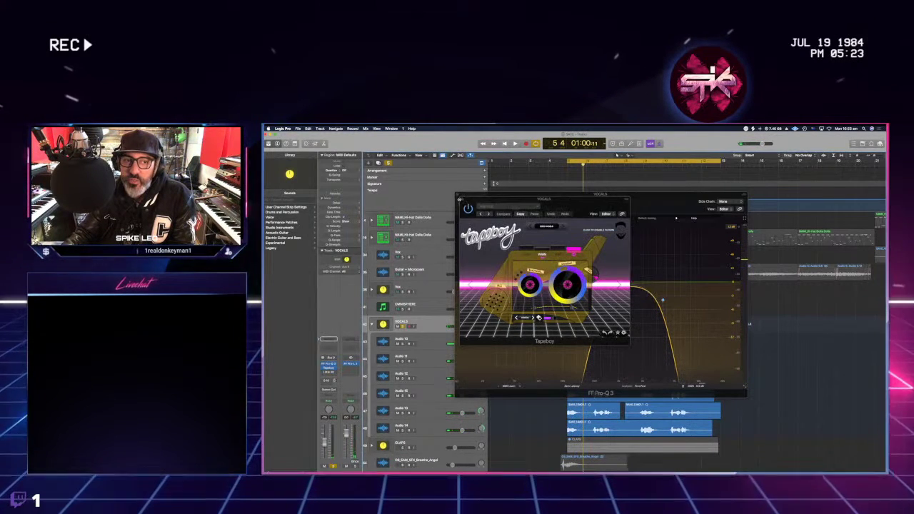
pyautogui.press('super+w')
pyautogui.press('super+w')
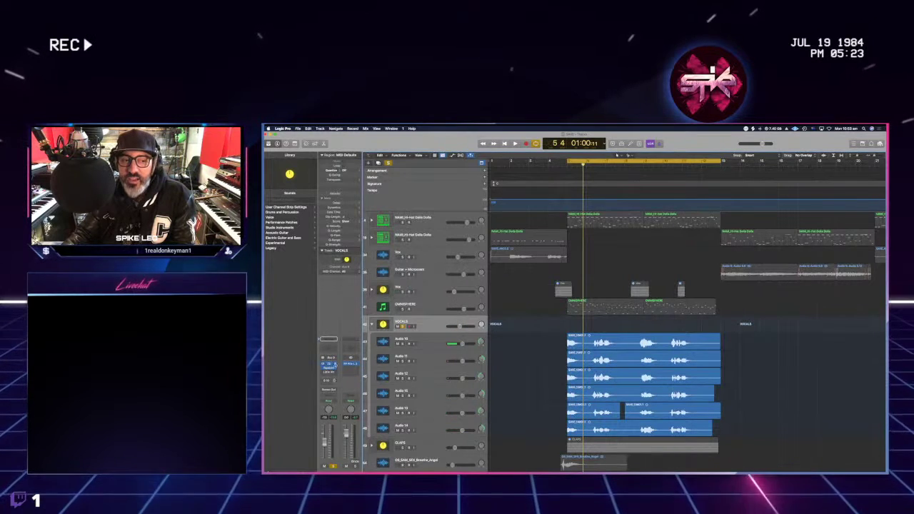
# - Reopen Little AlterBoy on the VOCALS stack, select the vocal regions beneath it, and close the plug-in window
pyautogui.click(328, 373)
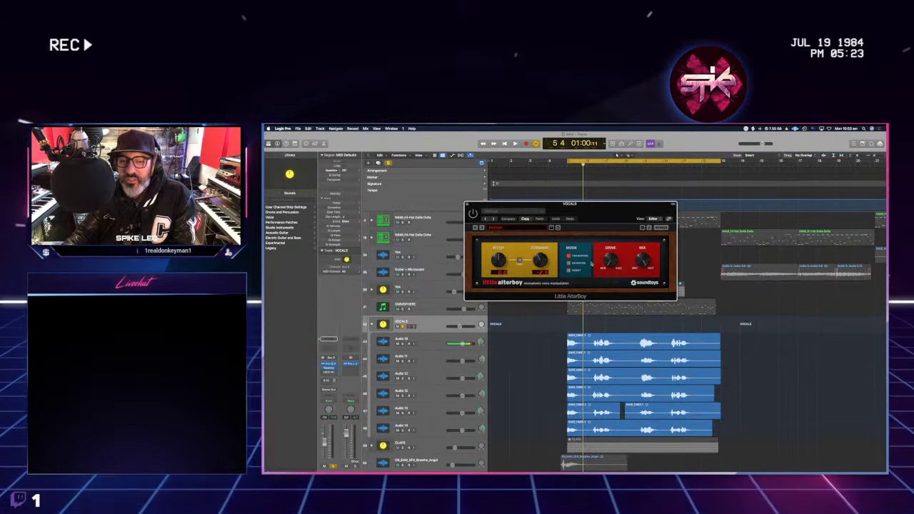
pyautogui.moveTo(529, 337); pyautogui.dragTo(726, 435)
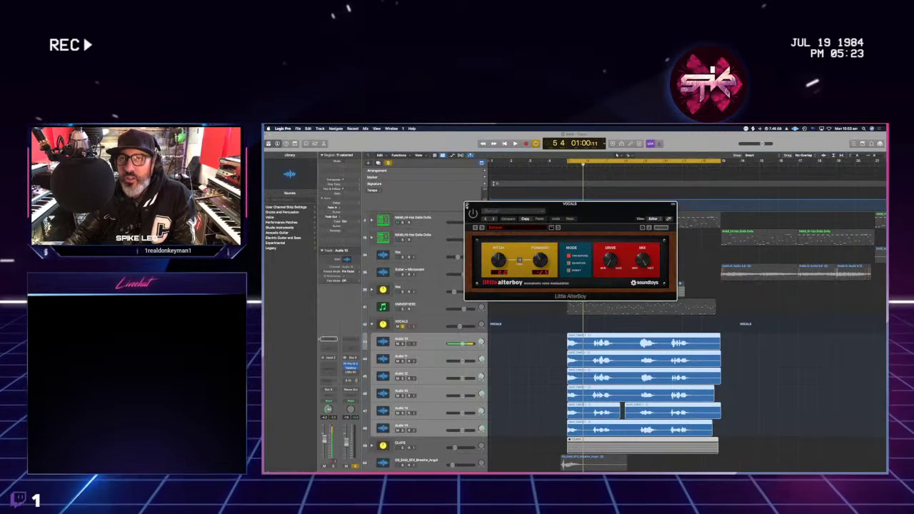
pyautogui.click(465, 206)
pyautogui.click(417, 339)
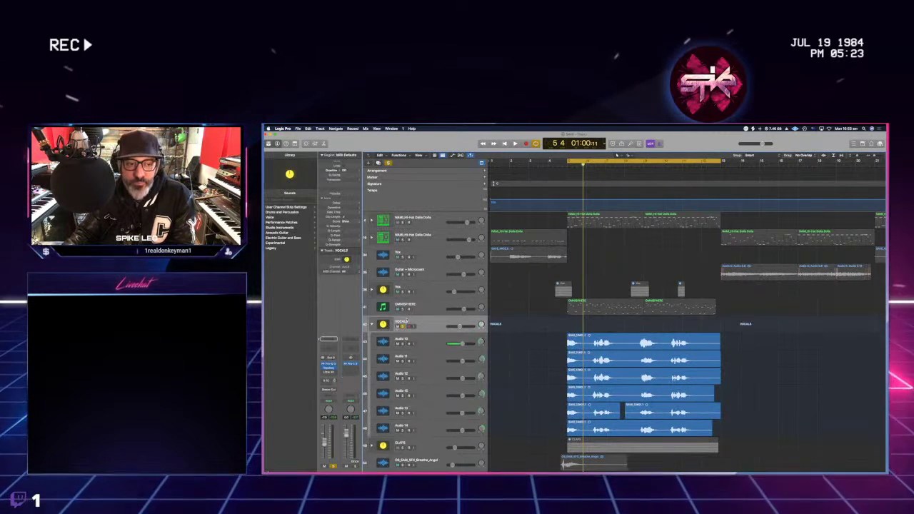
# - Show the aux channel fed by the VOCALS send, and play the vocals soloed and in the full mix
pyautogui.click(411, 325)
pyautogui.click(328, 364)
pyautogui.click(336, 381)
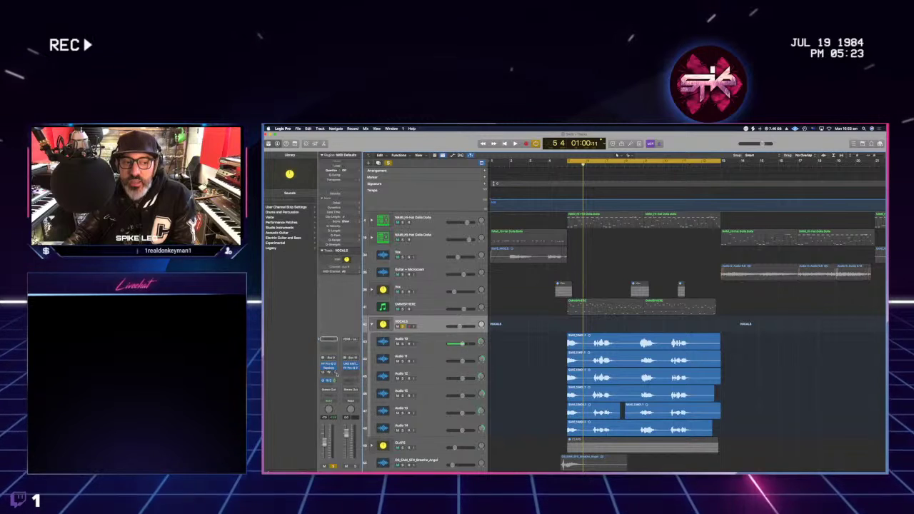
pyautogui.press('space')
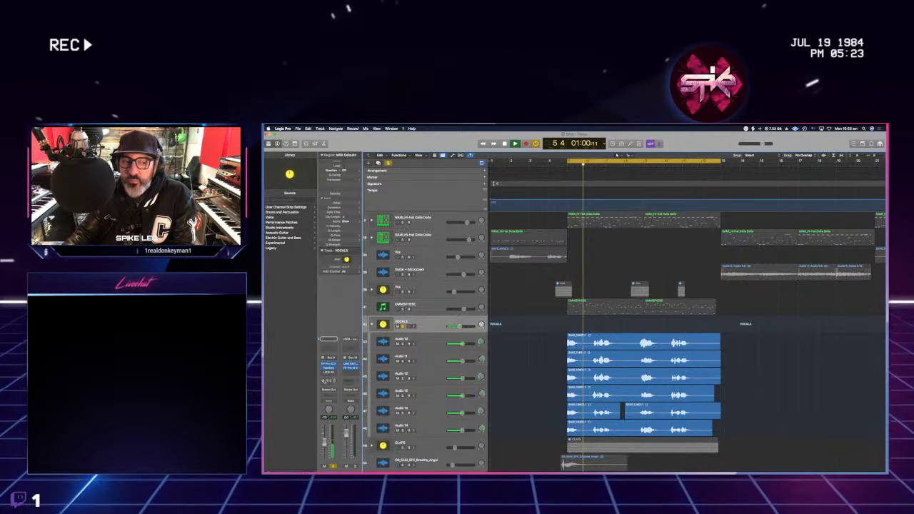
pyautogui.press('space')
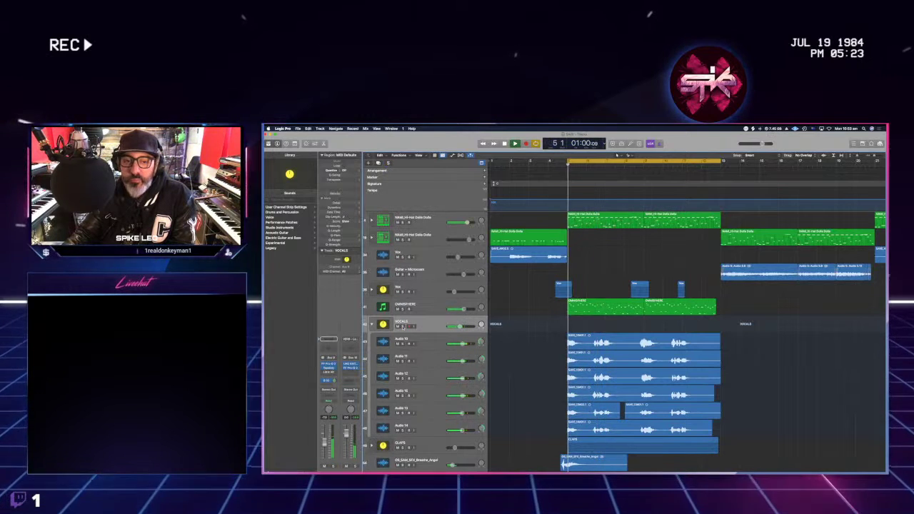
pyautogui.press('space')
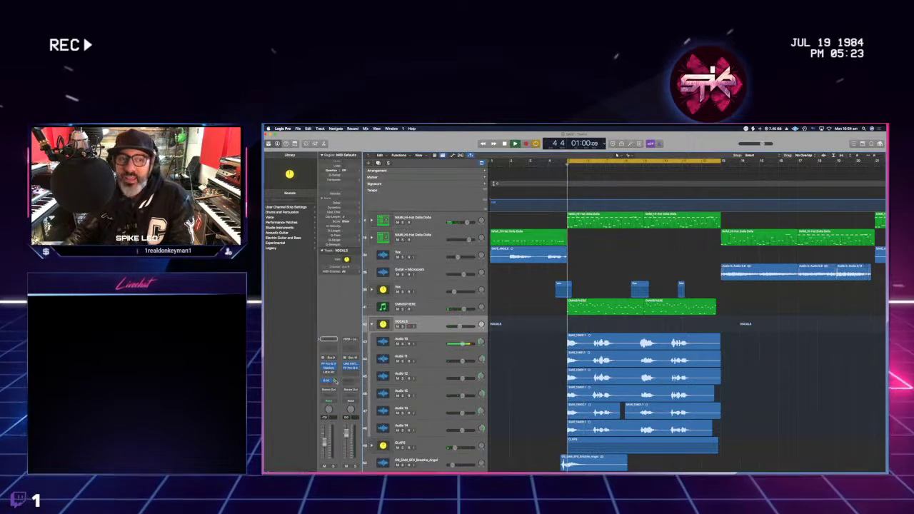
pyautogui.press('space')
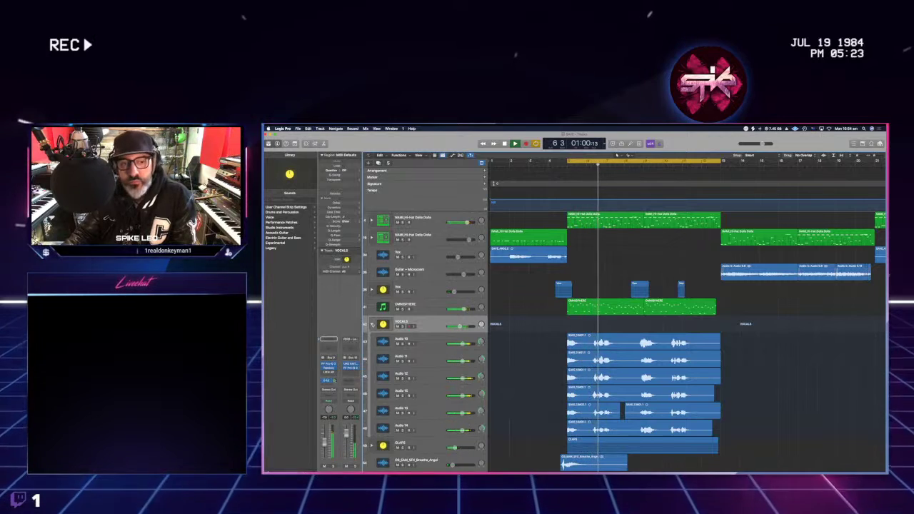
# - Collapse the VOCALS stack, solo and expand the CLAPS stack, and play it from the loop start
pyautogui.click(372, 324)
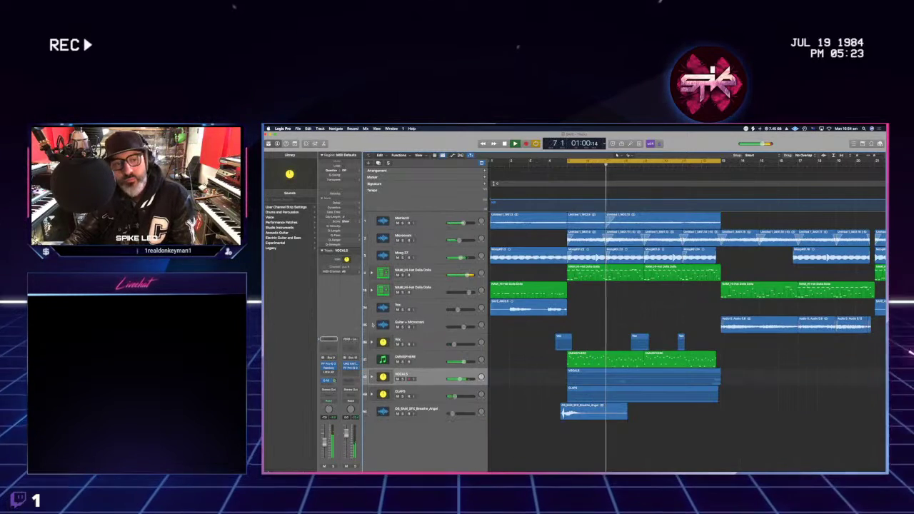
pyautogui.click(404, 395)
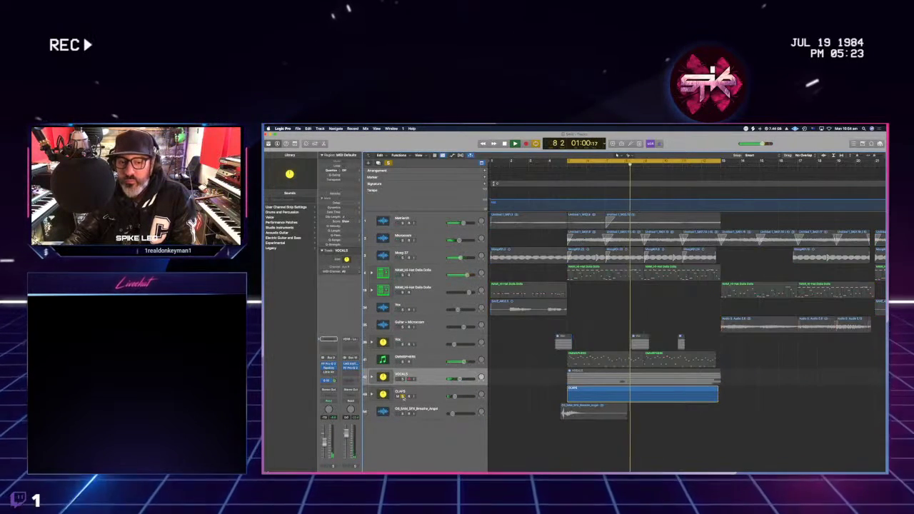
pyautogui.click(418, 394)
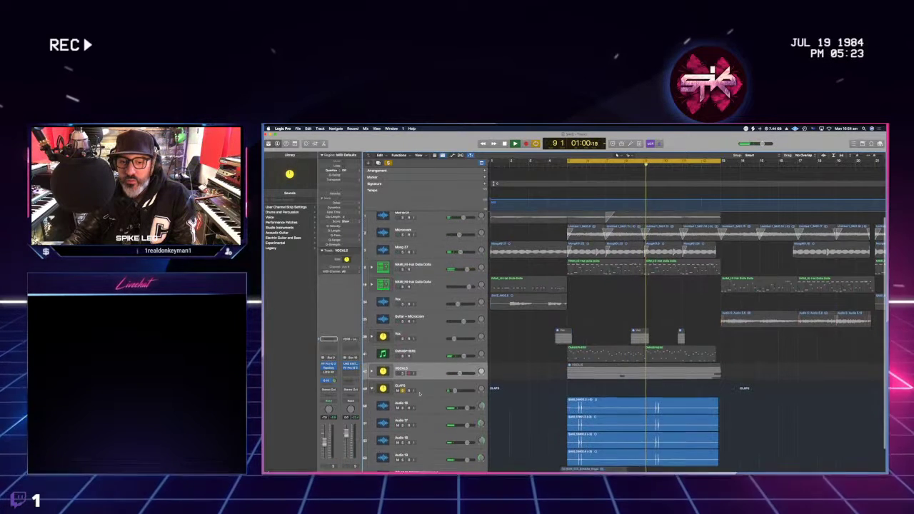
pyautogui.scroll(-1, 420, 394)
pyautogui.press('Return')
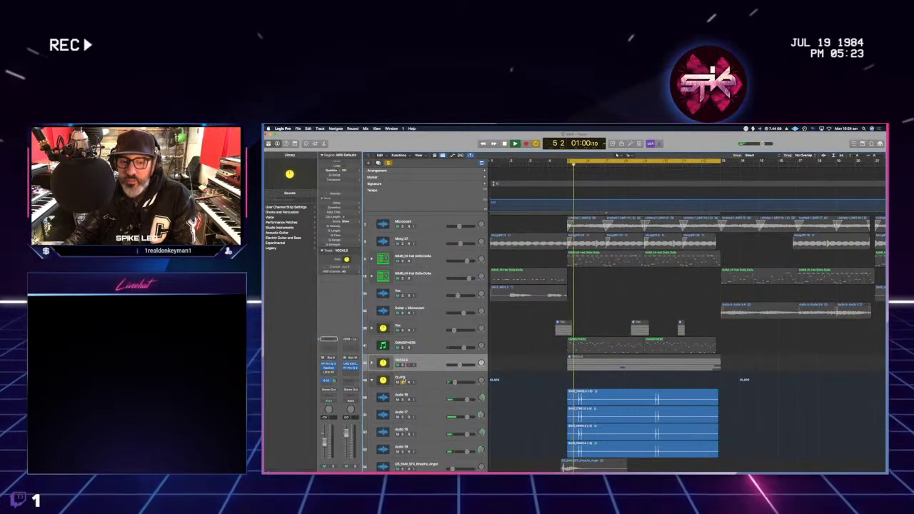
# - Listen to CLAPS alongside the first Hat Dalla Dalla drum track, and move the CLAPS stack directly below that track
pyautogui.click(399, 381)
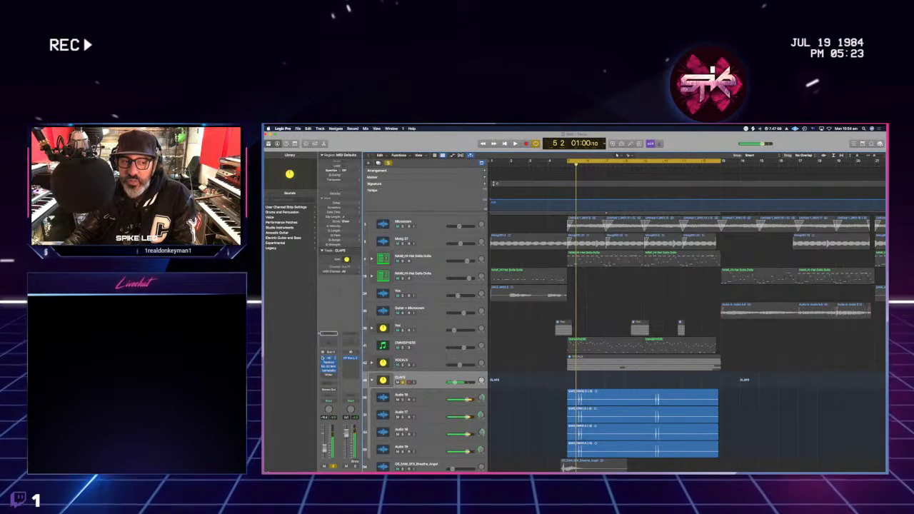
pyautogui.click(402, 259)
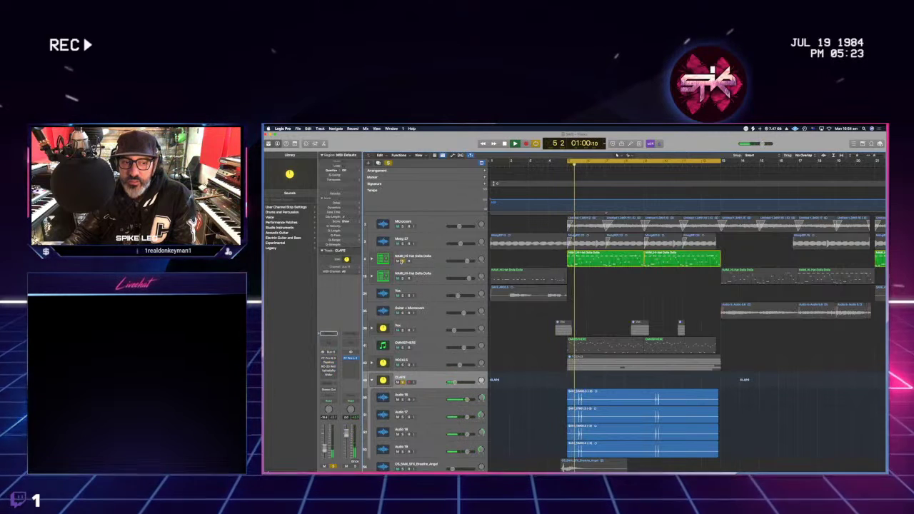
pyautogui.moveTo(421, 380); pyautogui.dragTo(429, 270)
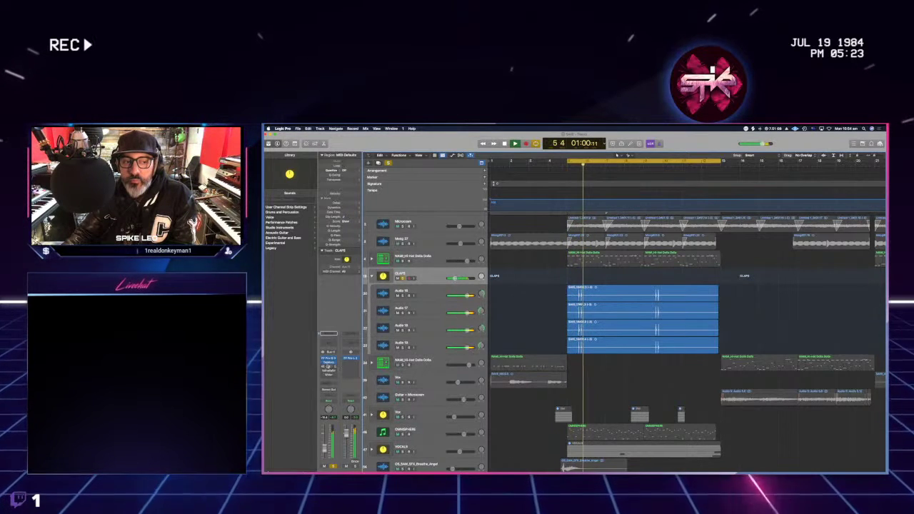
# - Play the soloed CLAPS stack and review its RC-20 Retro Color and ValhallaRoom inserts
pyautogui.press('space')
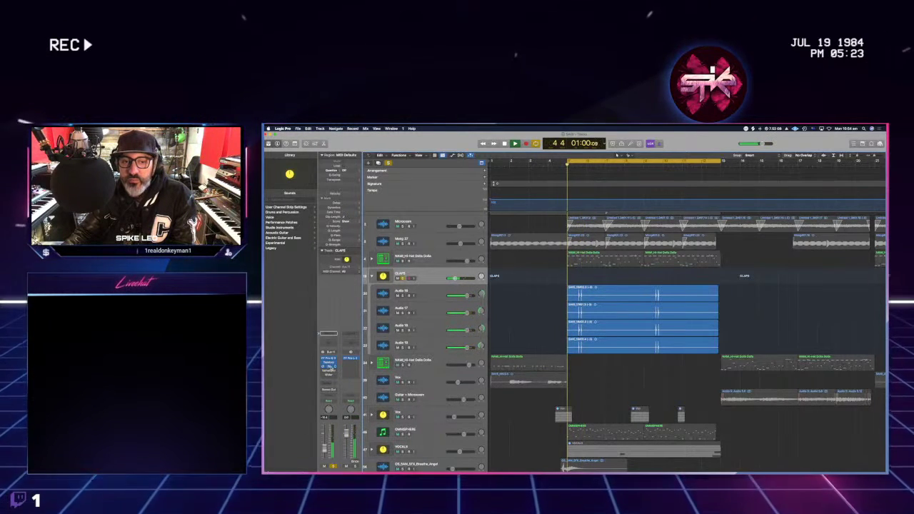
pyautogui.click(330, 366)
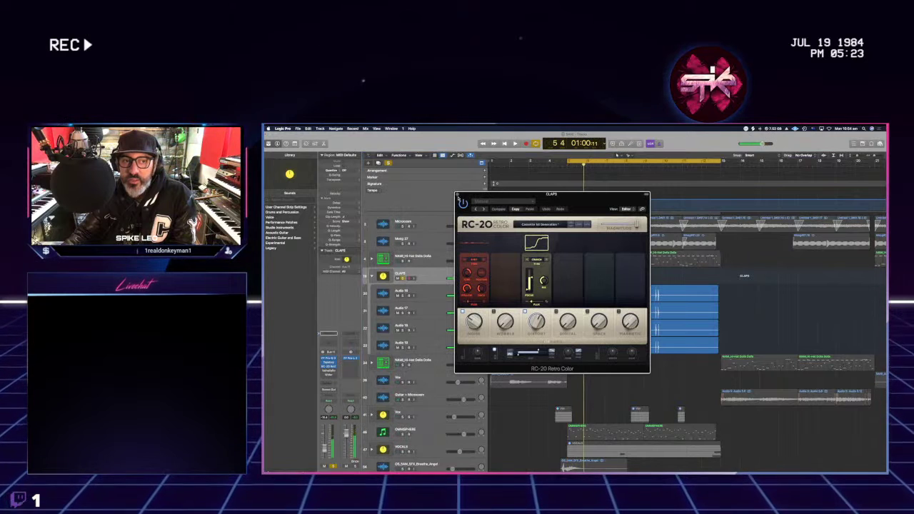
pyautogui.click(459, 194)
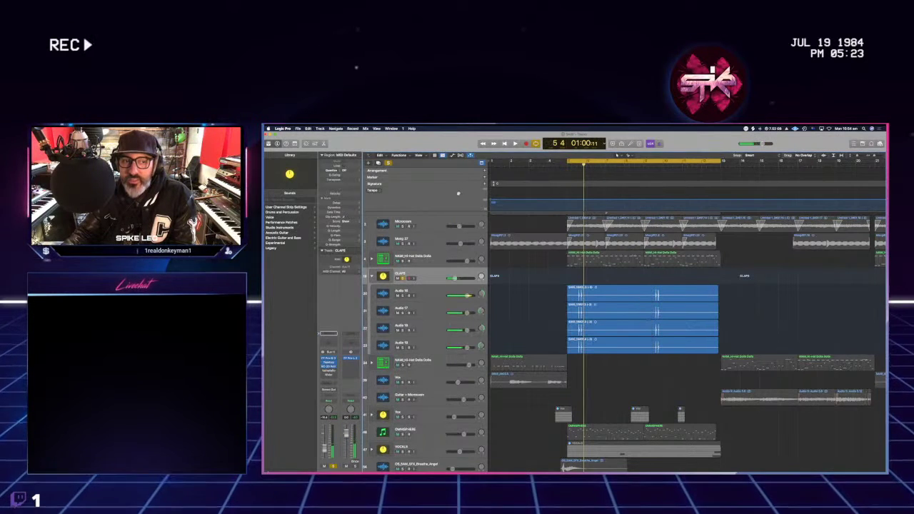
pyautogui.click(328, 370)
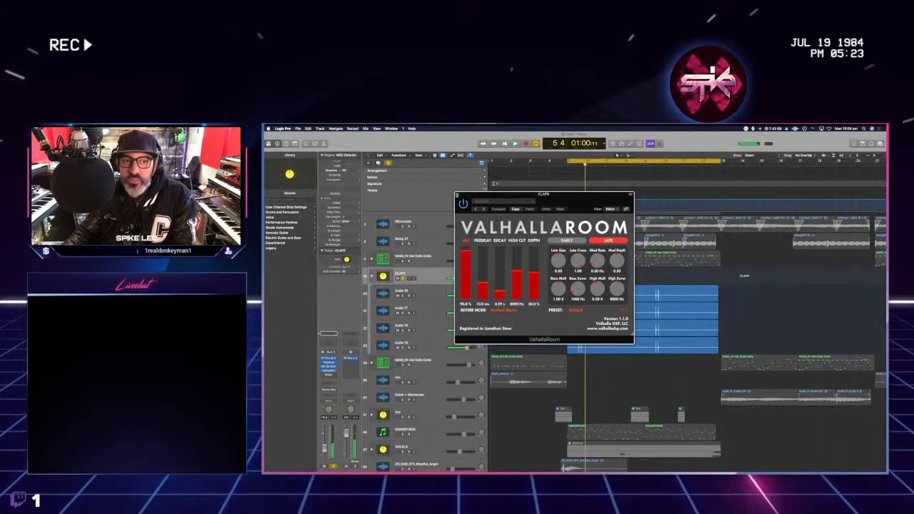
pyautogui.click(346, 363)
pyautogui.press('space')
pyautogui.press('space')
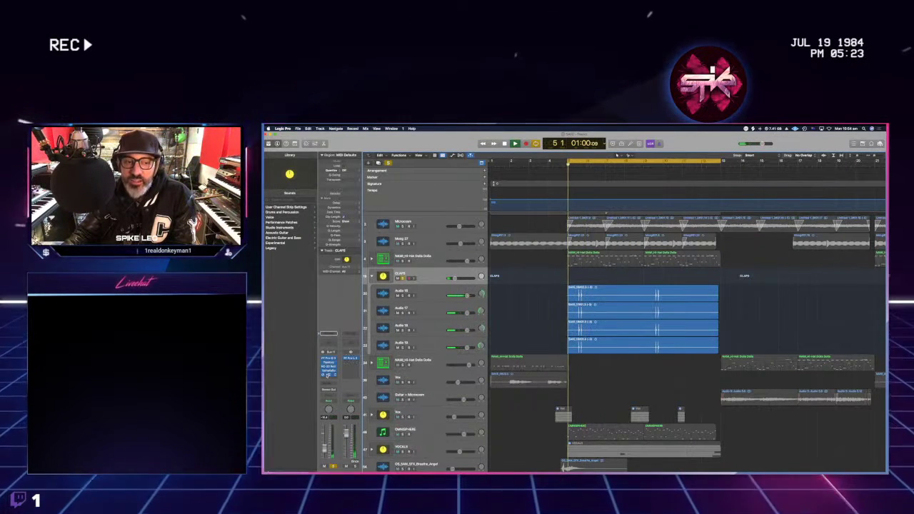
# - Select the first clap track, solo the first Hat Dalla Dalla drum track together with CLAPS, and play the loop
pyautogui.click(402, 293)
pyautogui.press('space')
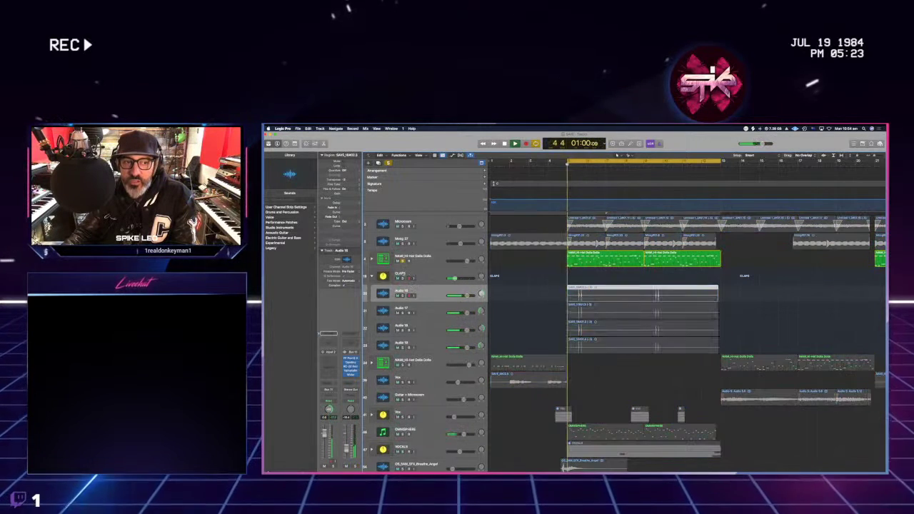
pyautogui.press('s')
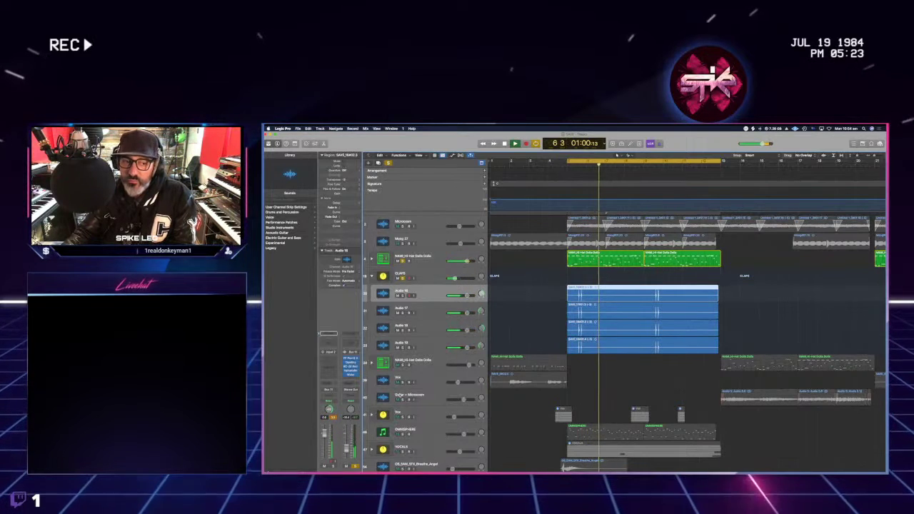
# - Add the Moog 37 track to the soloed claps and drums during playback, and select that track
pyautogui.click(404, 244)
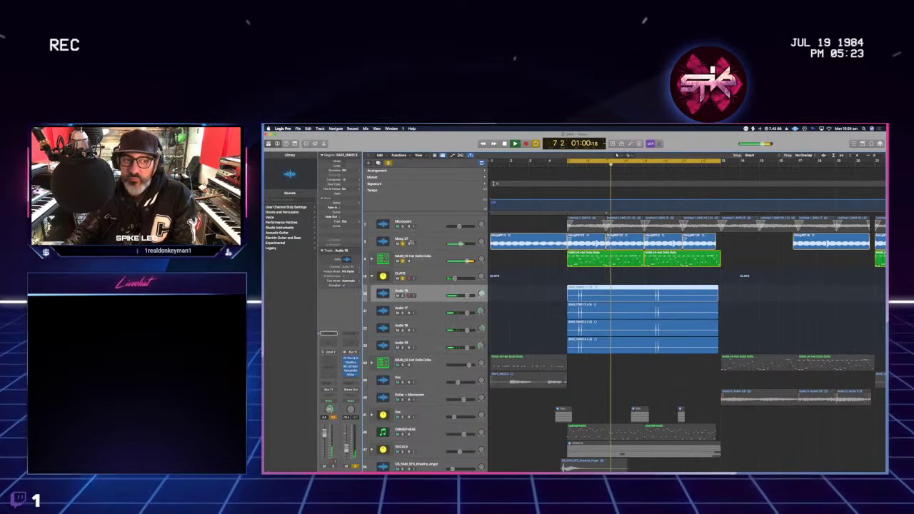
pyautogui.click(424, 237)
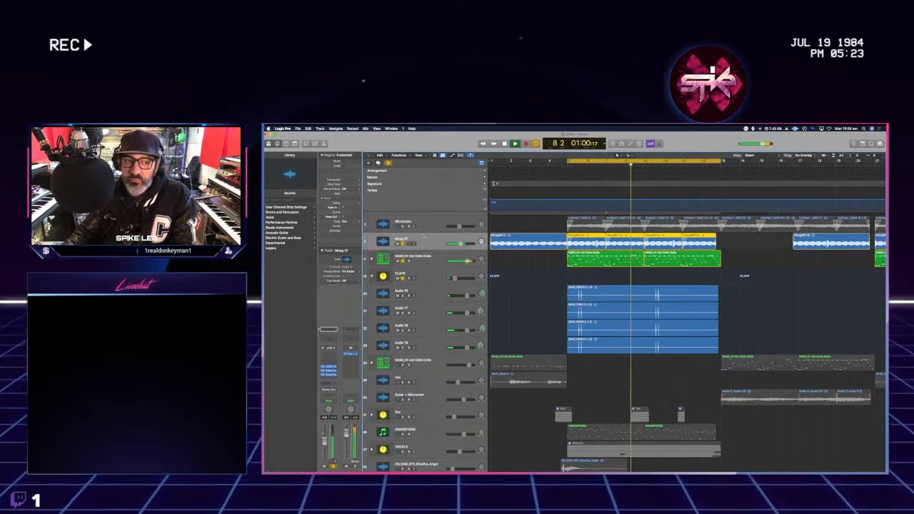
pyautogui.moveTo(426, 237); pyautogui.dragTo(427, 232)
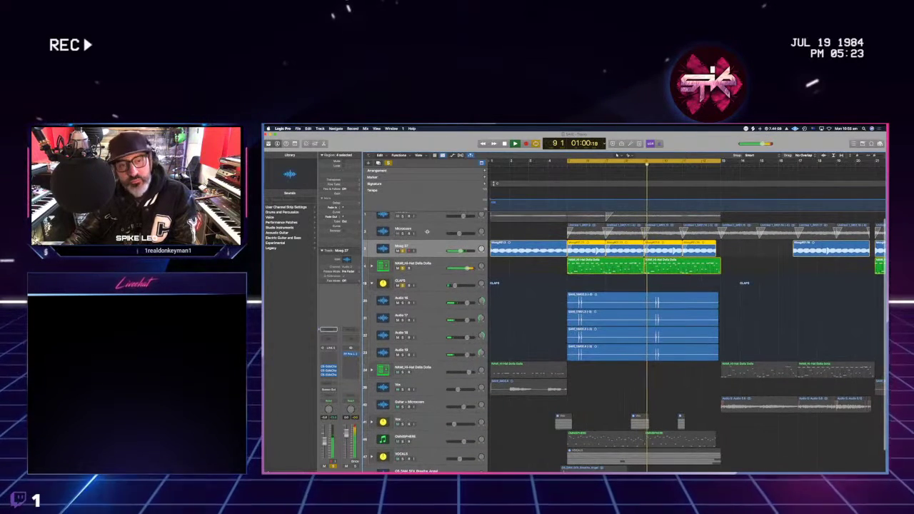
# - Solo the second Hat Dalla Dalla drum track, the OMNISPHERE track and the VOCALS stack along with the tracks already playing
pyautogui.scroll(-1, 405, 348)
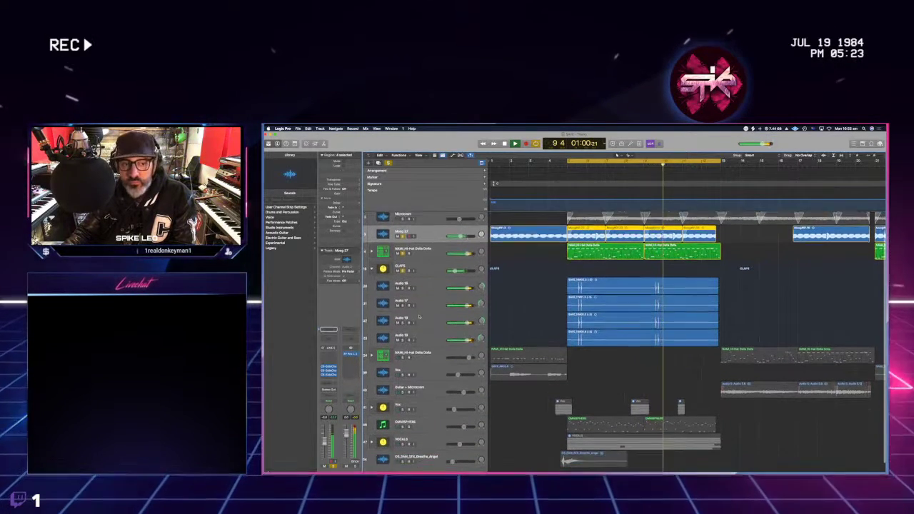
pyautogui.click(405, 349)
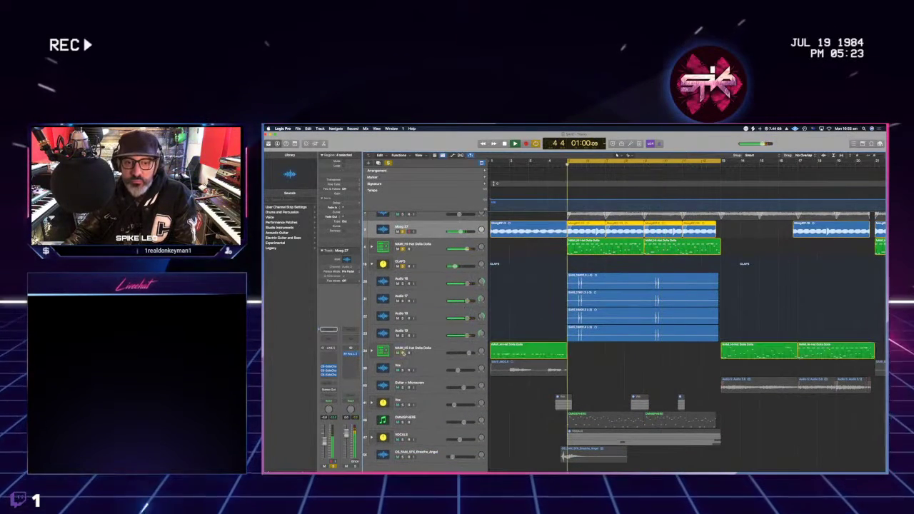
pyautogui.click(398, 422)
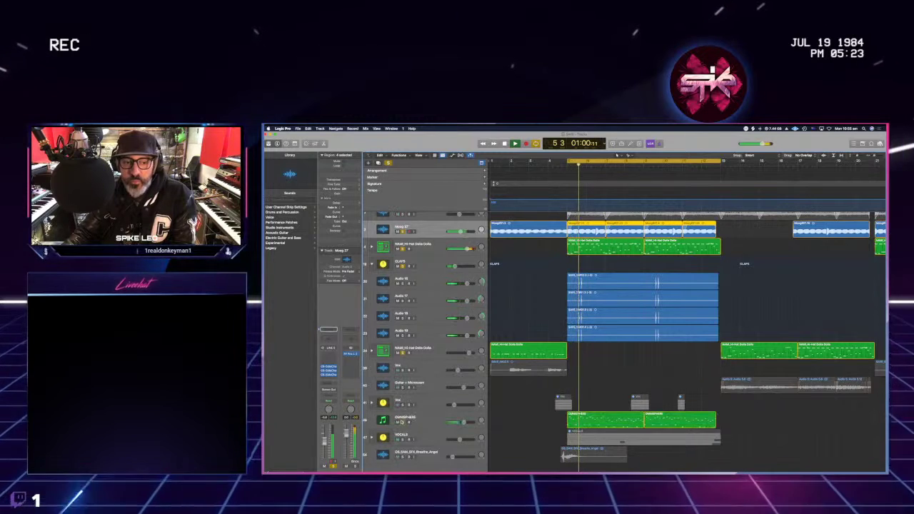
pyautogui.click(403, 440)
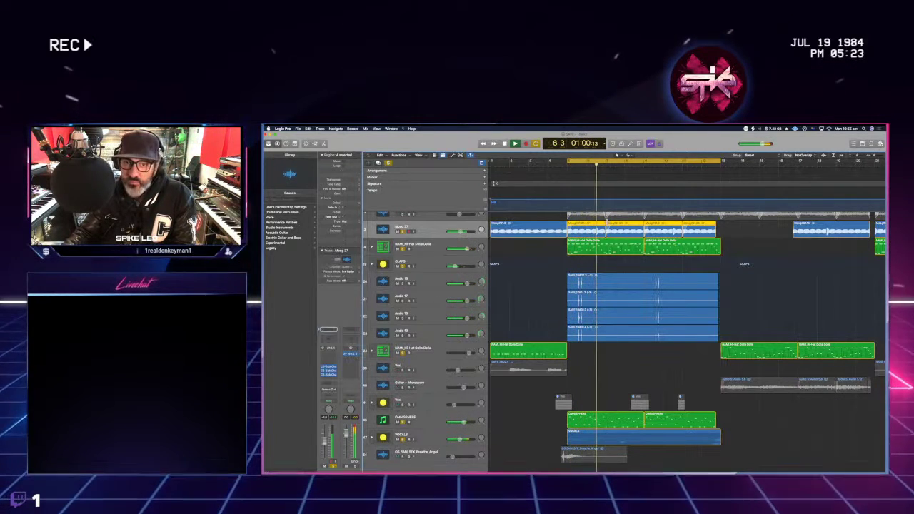
# - Solo the two audio tracks above Moog 37 so they play with the rest of the looped section
pyautogui.scroll(2, 402, 240)
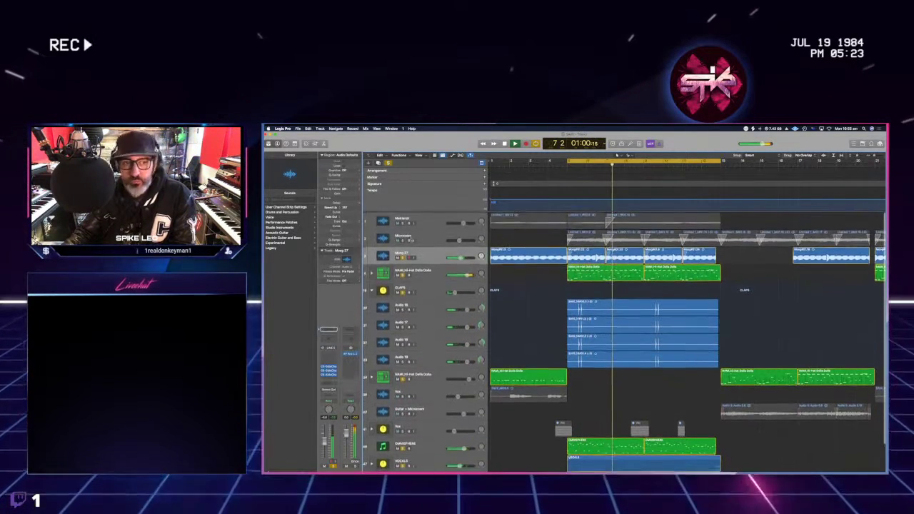
pyautogui.click(402, 223)
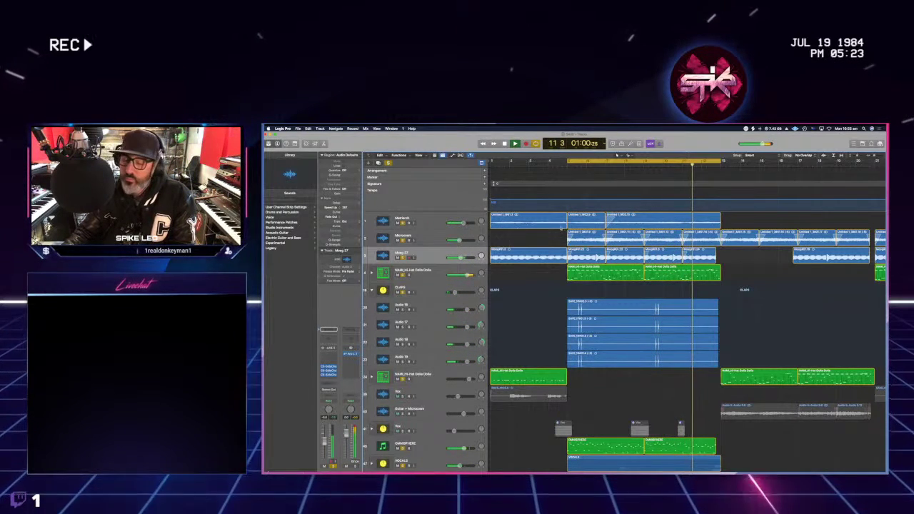
pyautogui.press('super+Left')
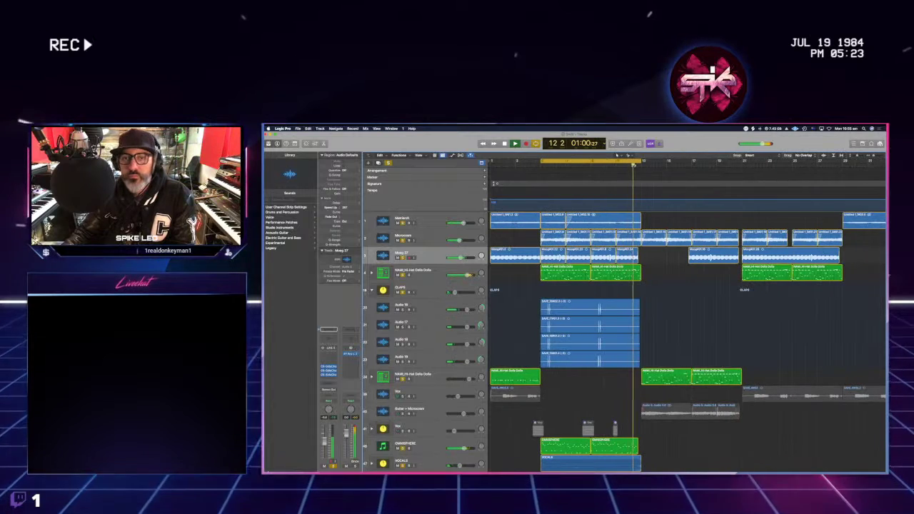